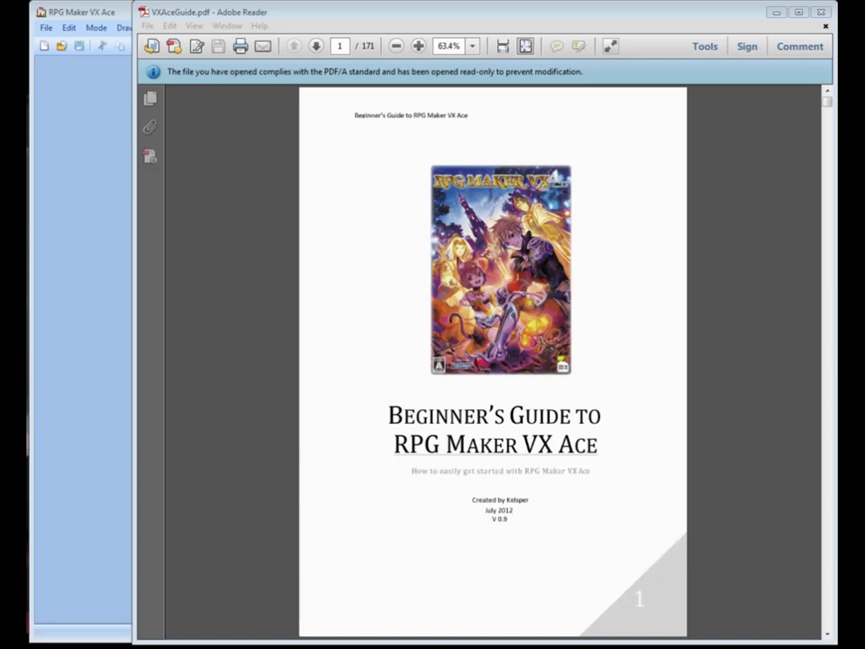
Skim the RPG Maker VX Ace beginner's guide from the cover through the index and Ring of Udrai to the Creating Maps chapter.
left_click(492, 360)
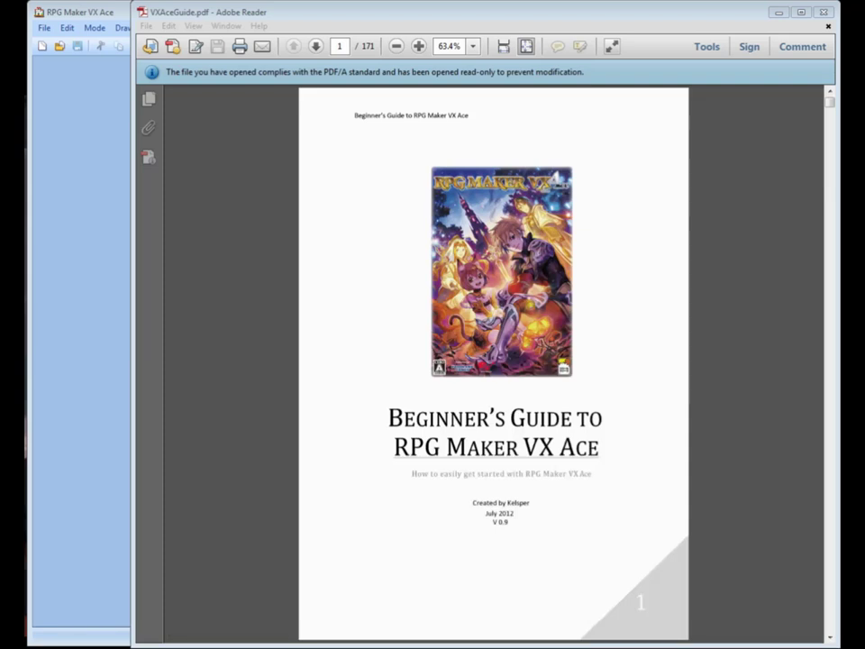
key("Page_Down")
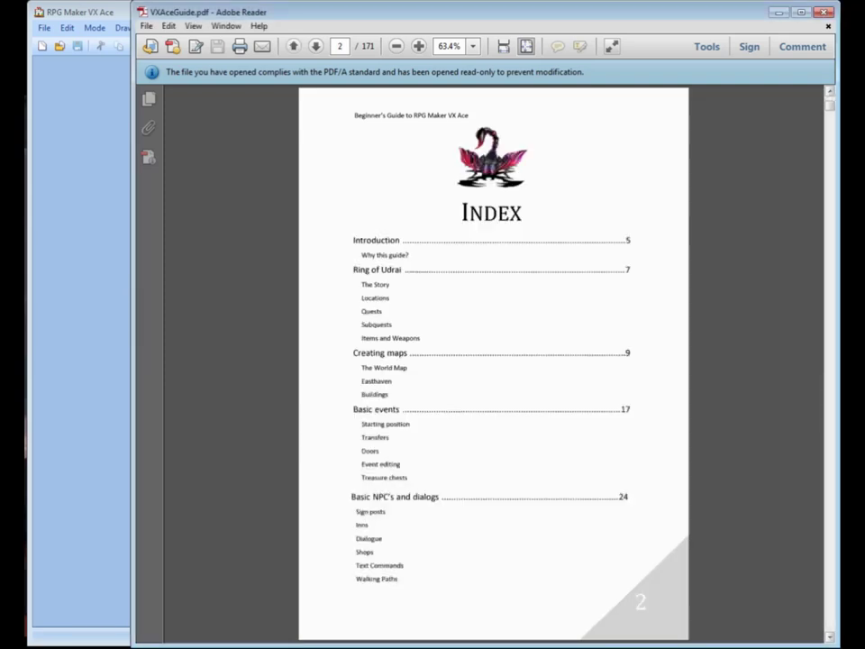
scroll(494, 361, "down", 3)
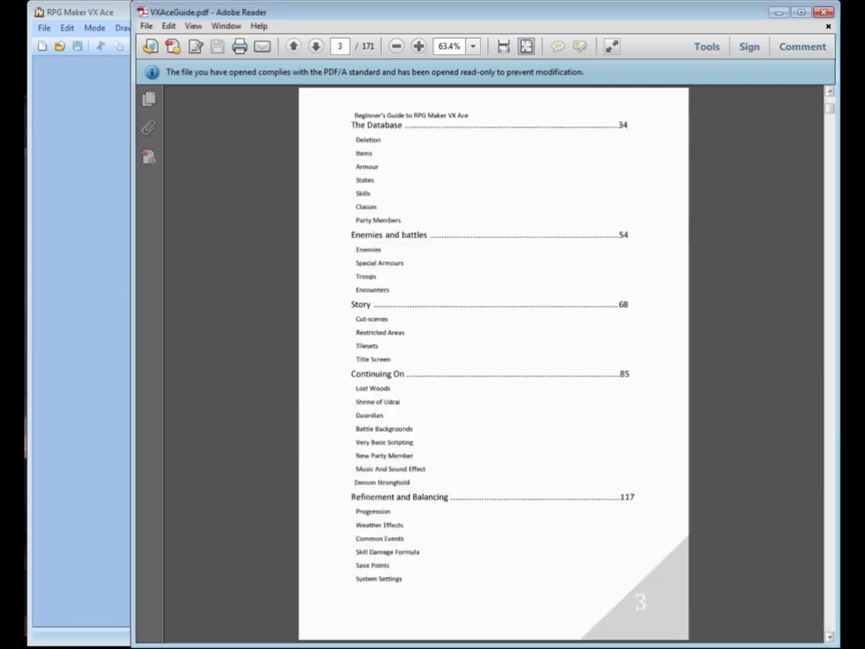
scroll(494, 360, "down", 6)
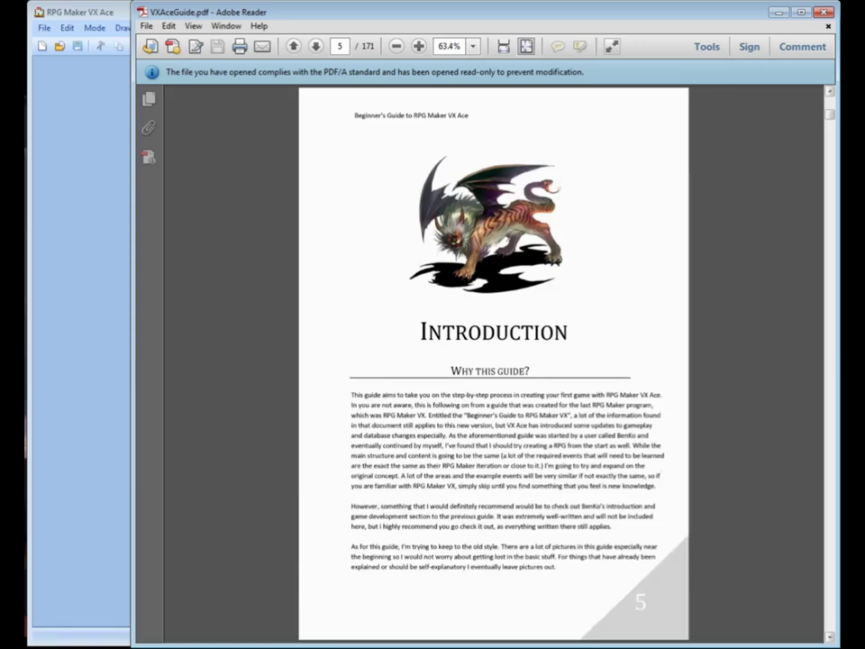
scroll(493, 360, "down", 3)
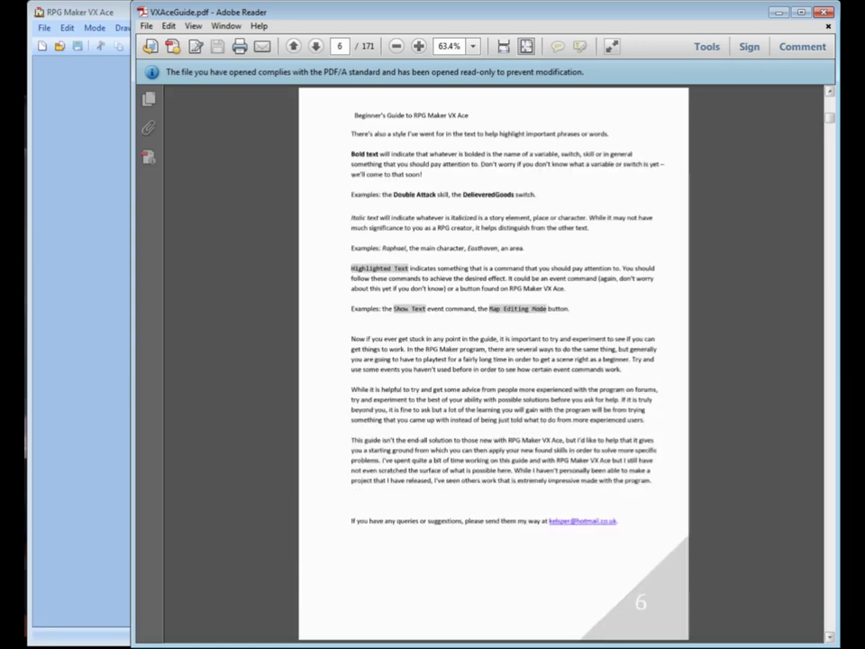
scroll(494, 361, "down", 3)
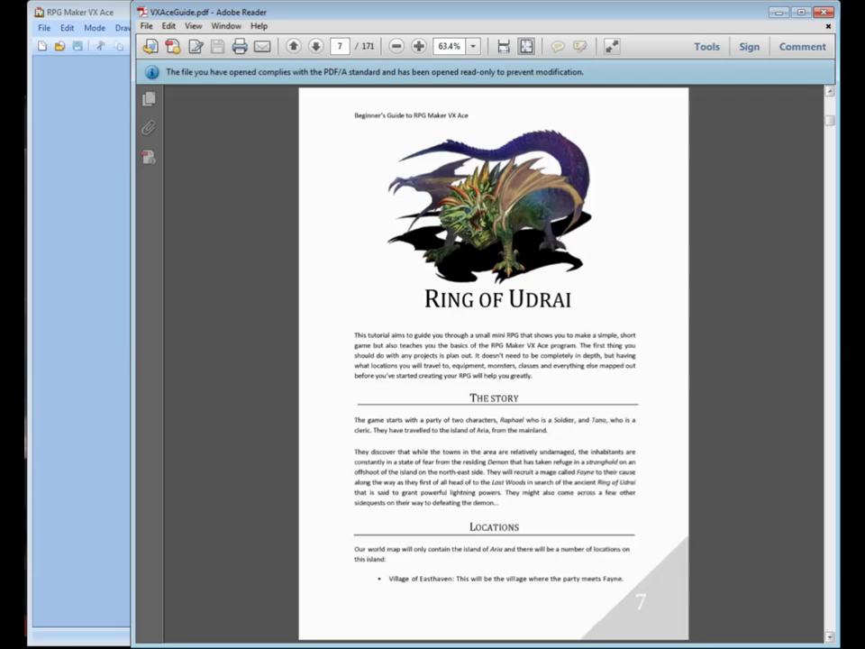
scroll(493, 360, "down", 3)
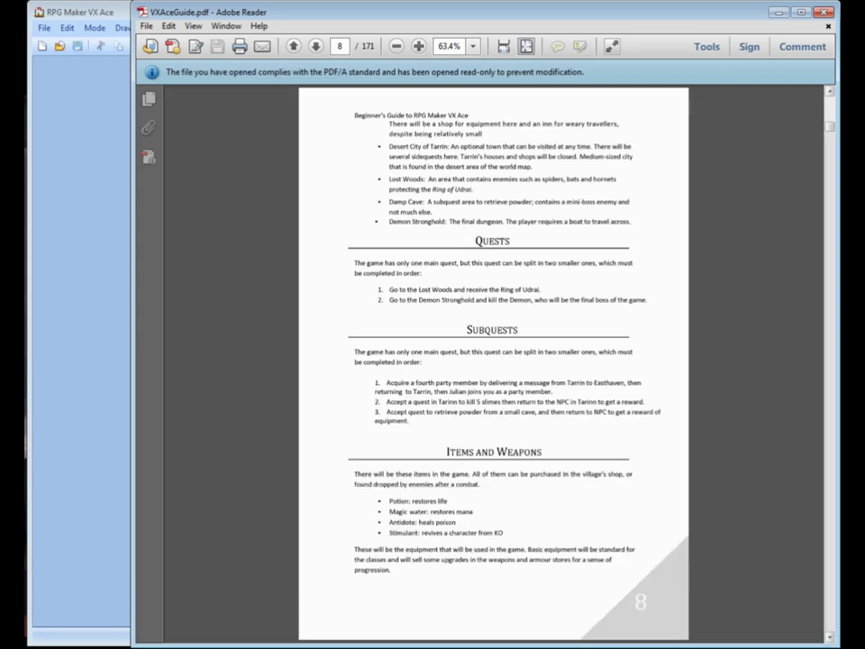
scroll(494, 361, "down", 3)
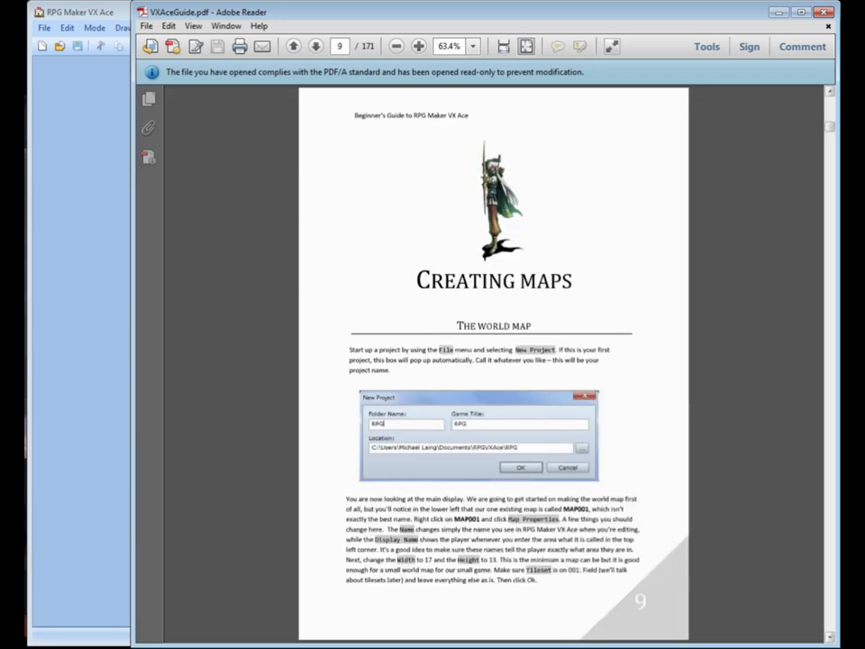
Return to the guide's cover and review the index, introduction and Ring of Udrai plan up to page 9.
left_click(828, 109)
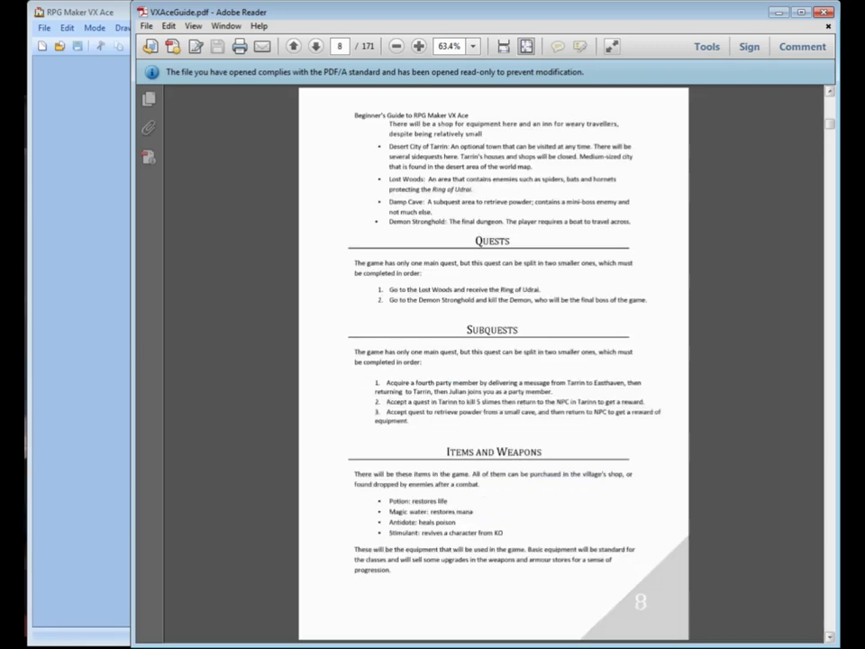
left_click(829, 110)
left_click_drag(829, 119, 829, 101)
key("Home")
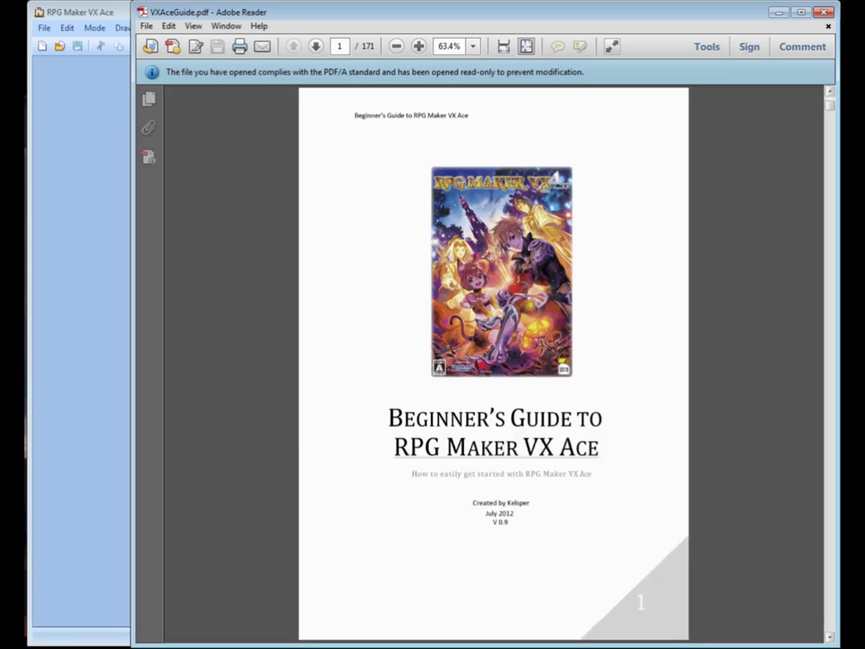
scroll(492, 363, "down", 1)
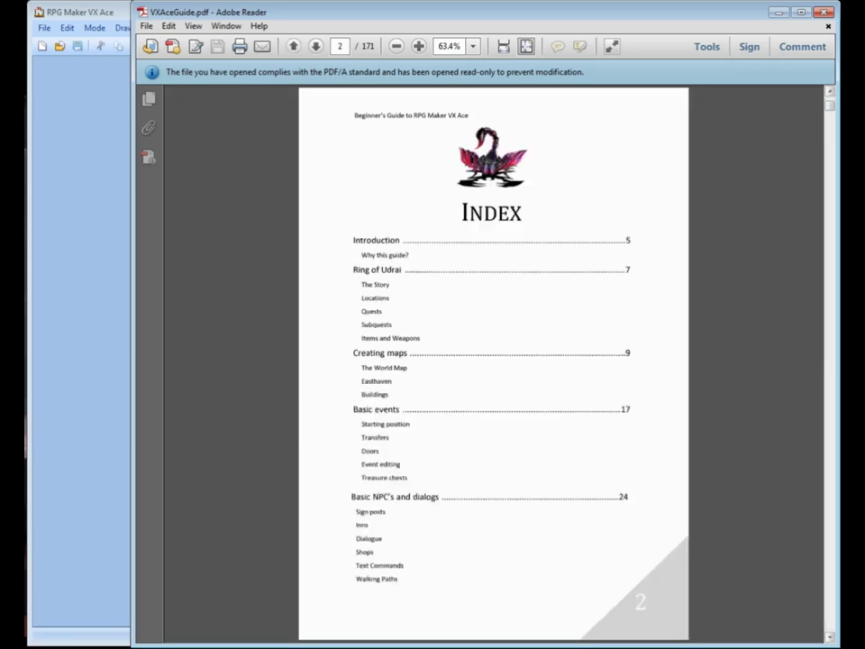
key("Page_Down")
key("Page_Down")
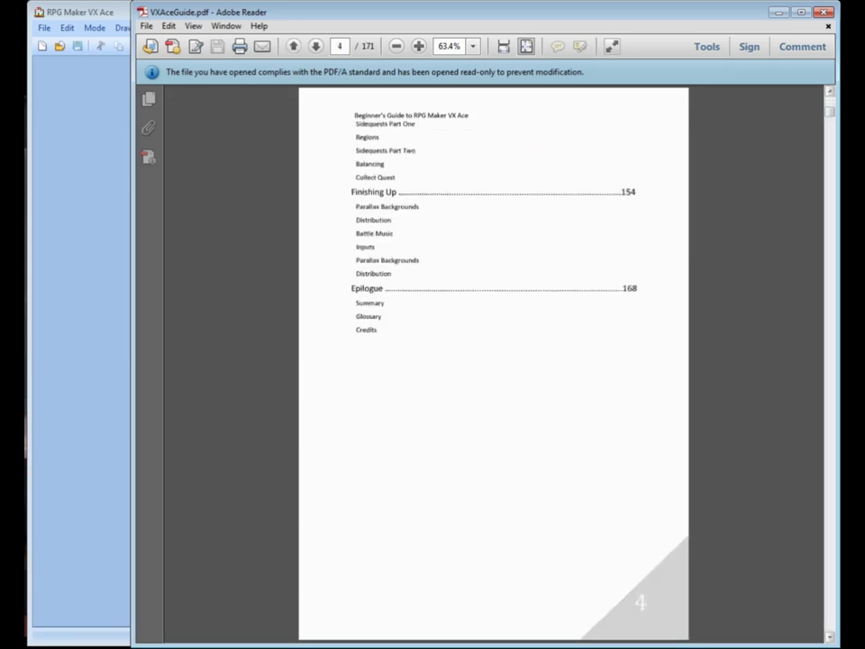
key("Page_Down")
key("Page_Down")
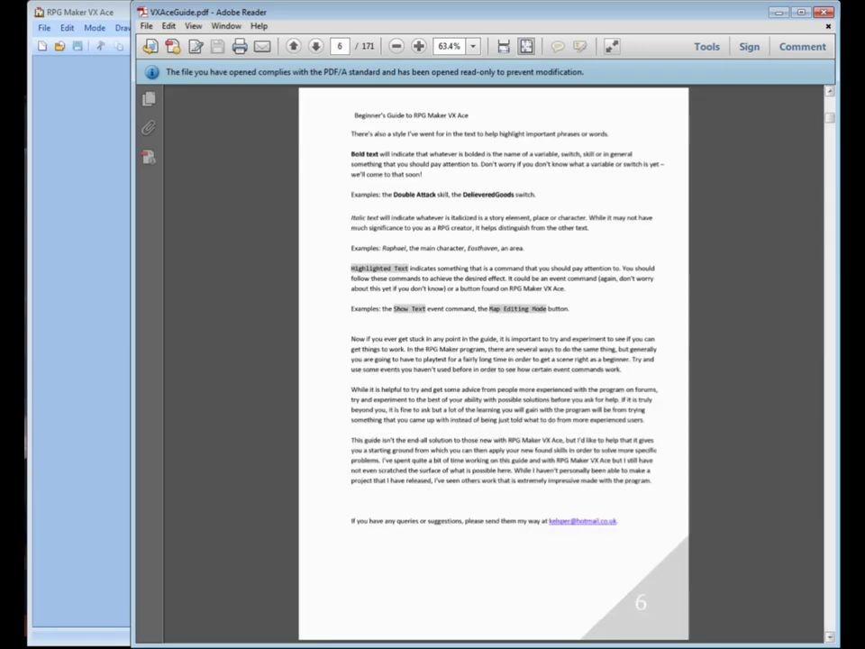
key("Page_Down")
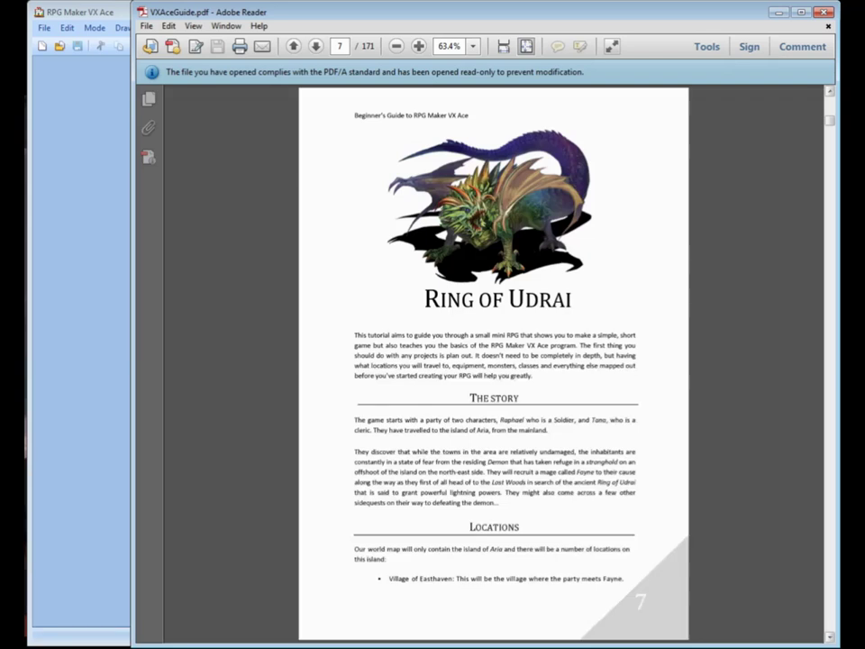
key("Page_Down")
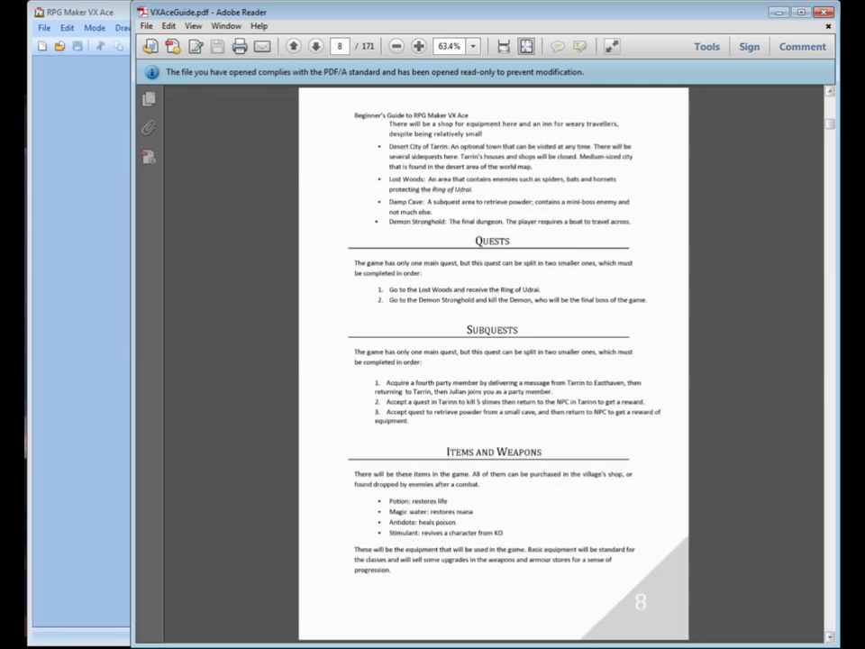
key("Page_Down")
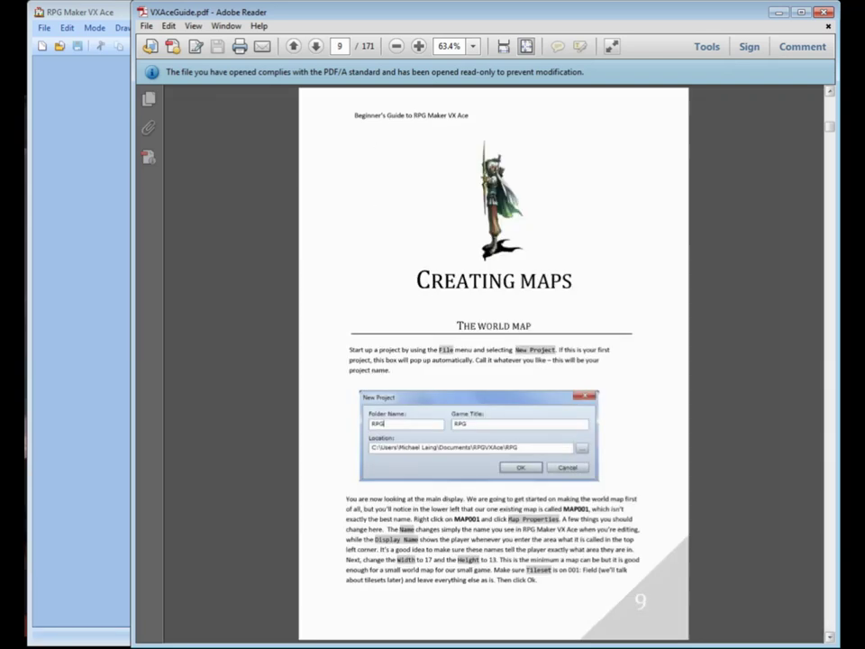
Go back to the guide's index and examine the introduction, story, quests and the world map instructions on page 9.
key("Page_Up")
key("Page_Up")
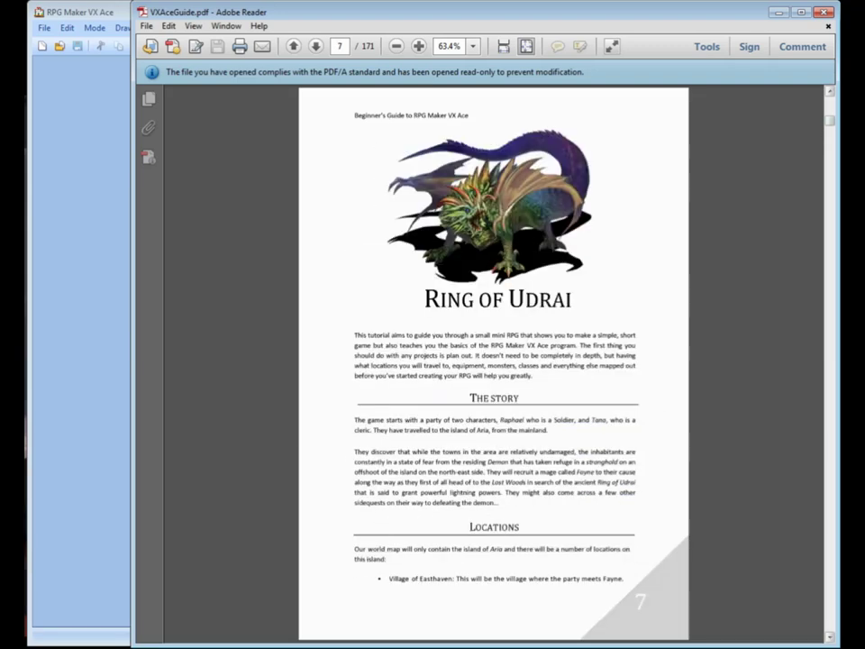
left_click_drag(829, 120, 829, 99)
key("Page_Down")
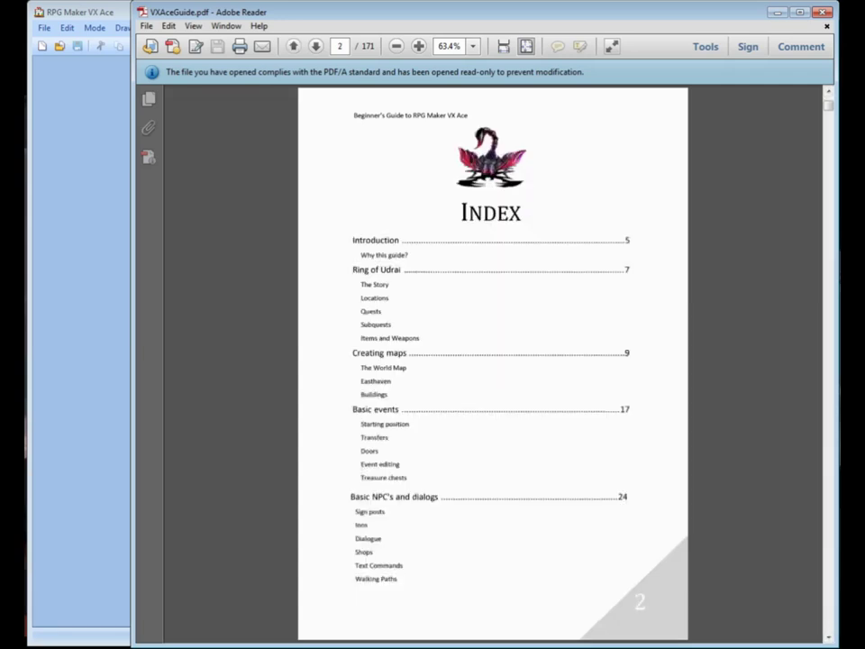
key("Page_Down")
key("Page_Down")
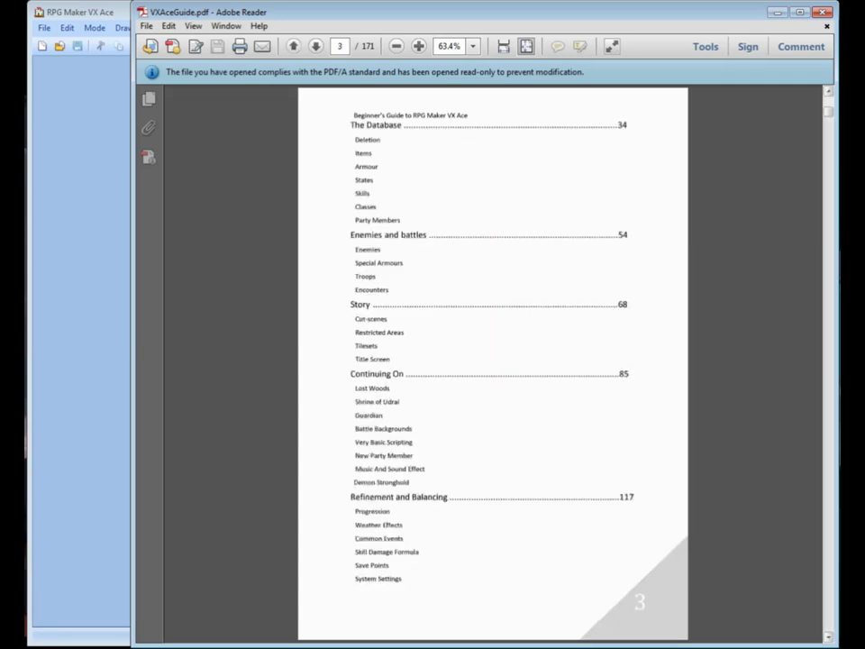
key("Page_Down")
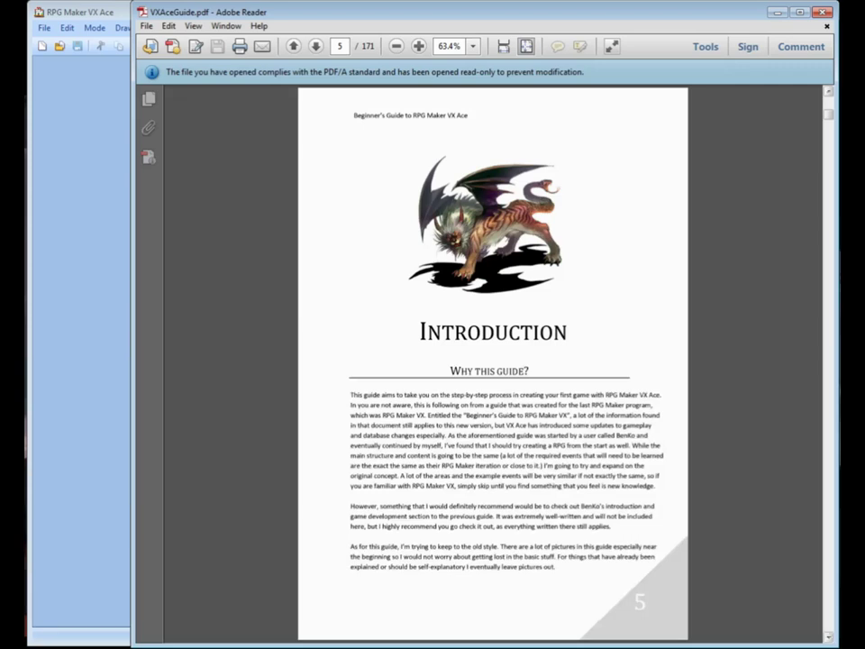
key("Page_Down")
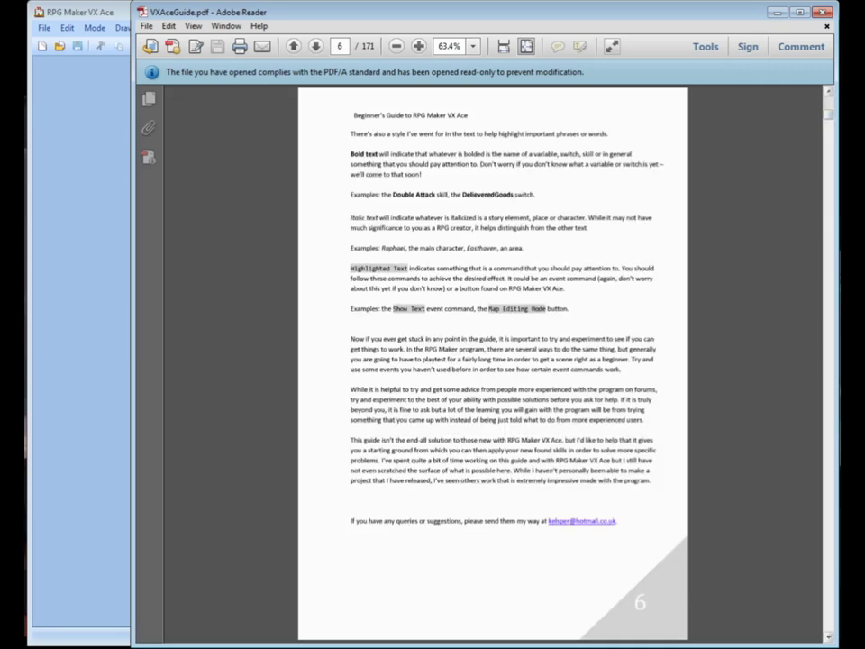
key("Page_Up")
key("Page_Down")
key("Page_Down")
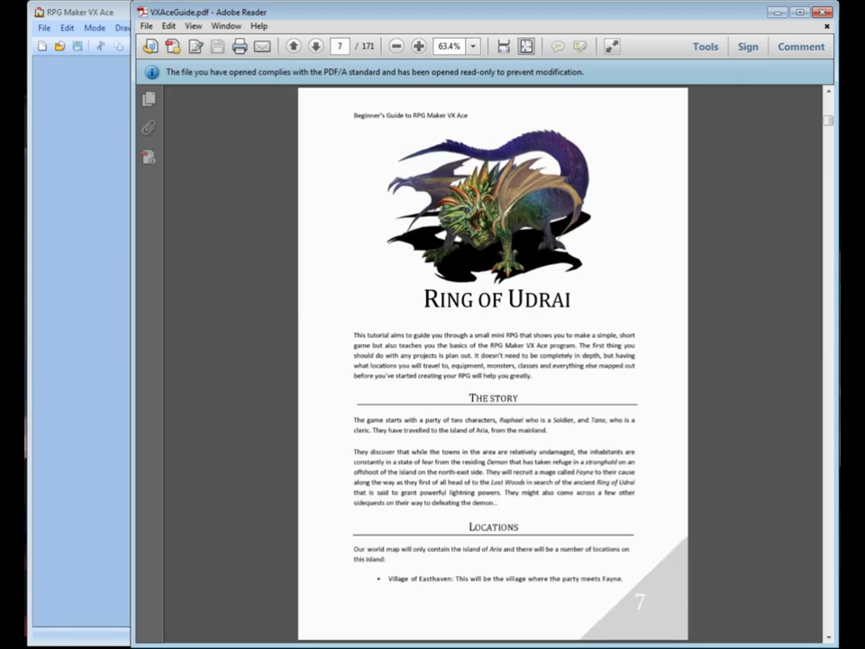
key("Page_Down")
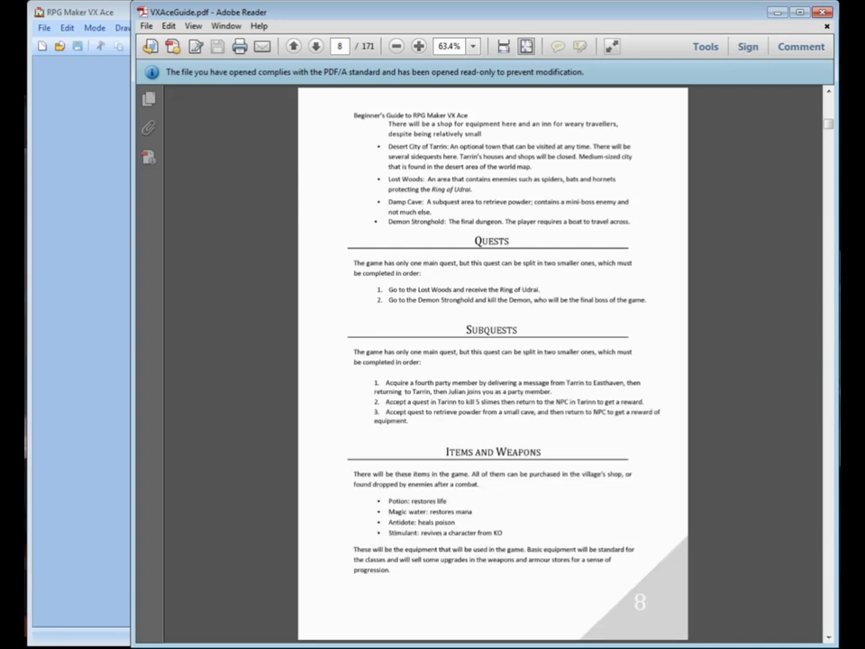
left_click(827, 378)
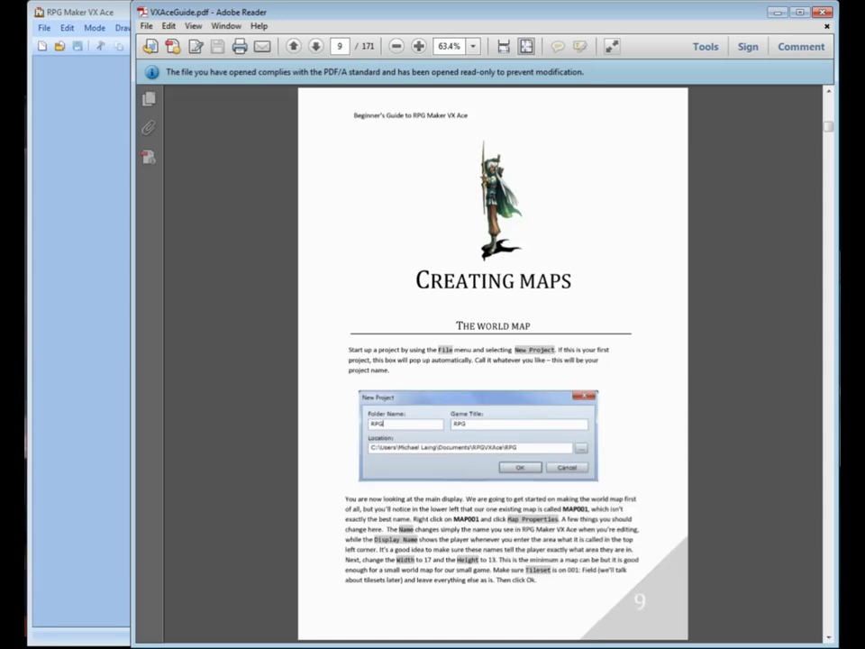
Switch to RPG Maker VX Ace and start a new project.
key("alt+Tab")
left_click(44, 27)
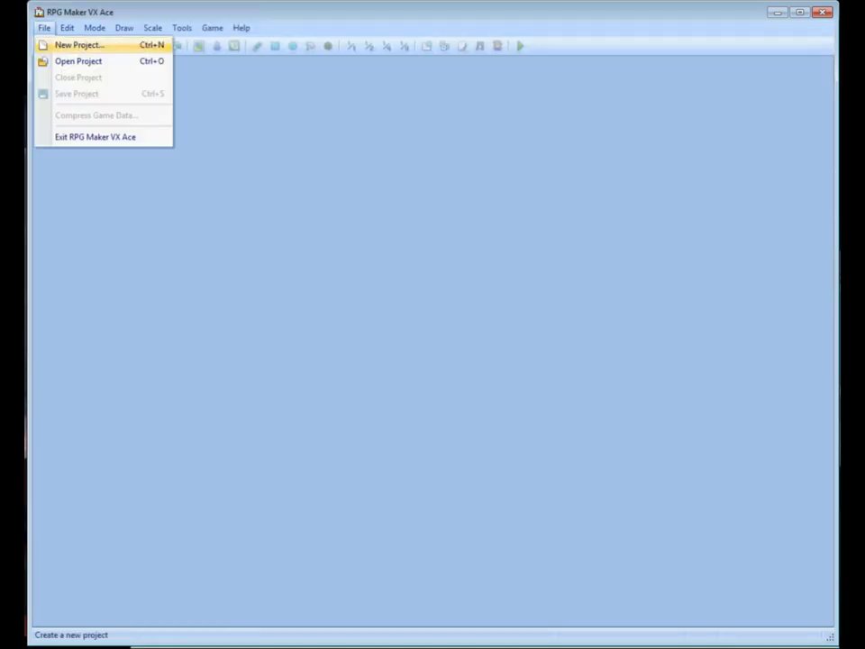
left_click(78, 44)
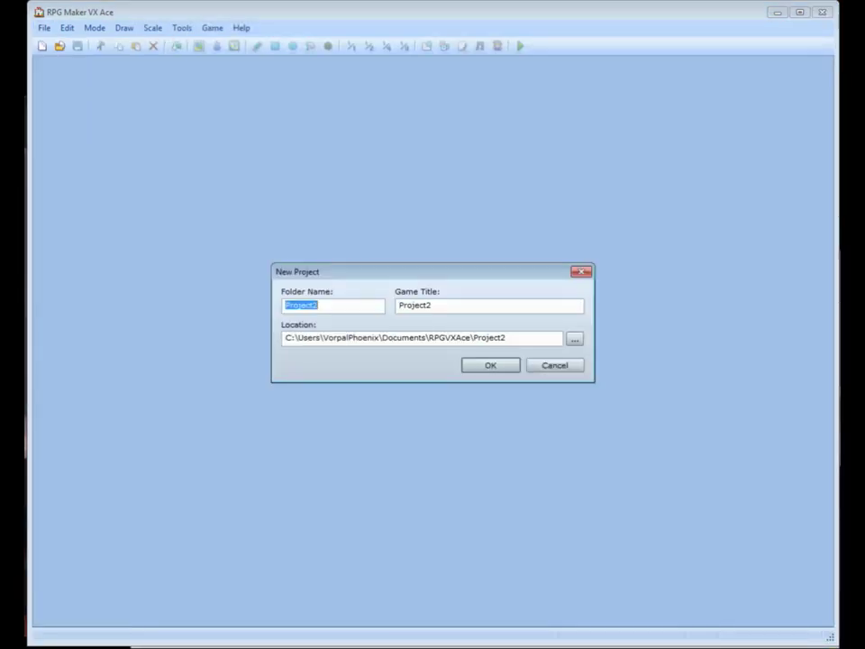
key("Tab")
key("shift+Tab")
type("asddadada")
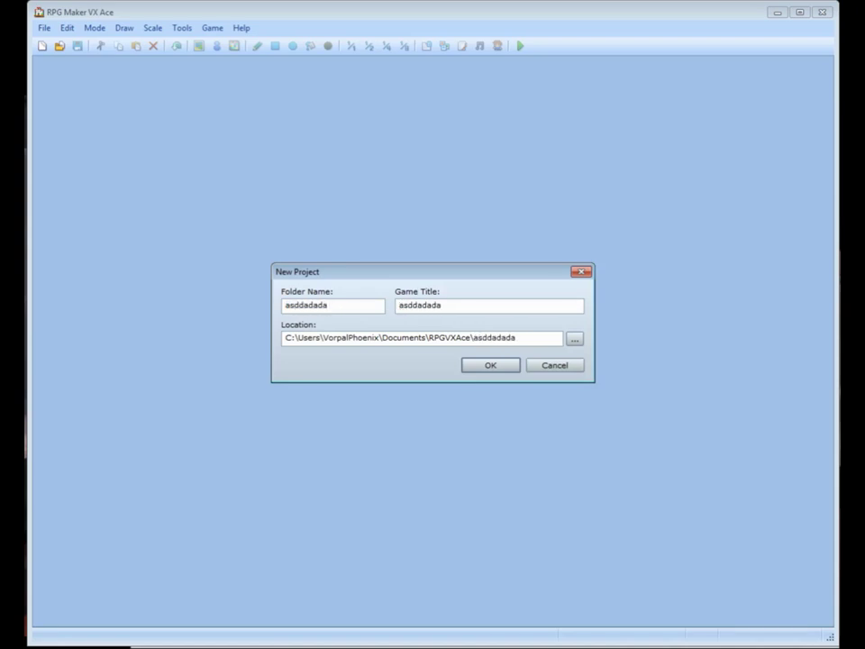
key("ctrl+a")
type("asdf")
key("BackSpace")
key("BackSpace")
key("BackSpace")
key("BackSpace")
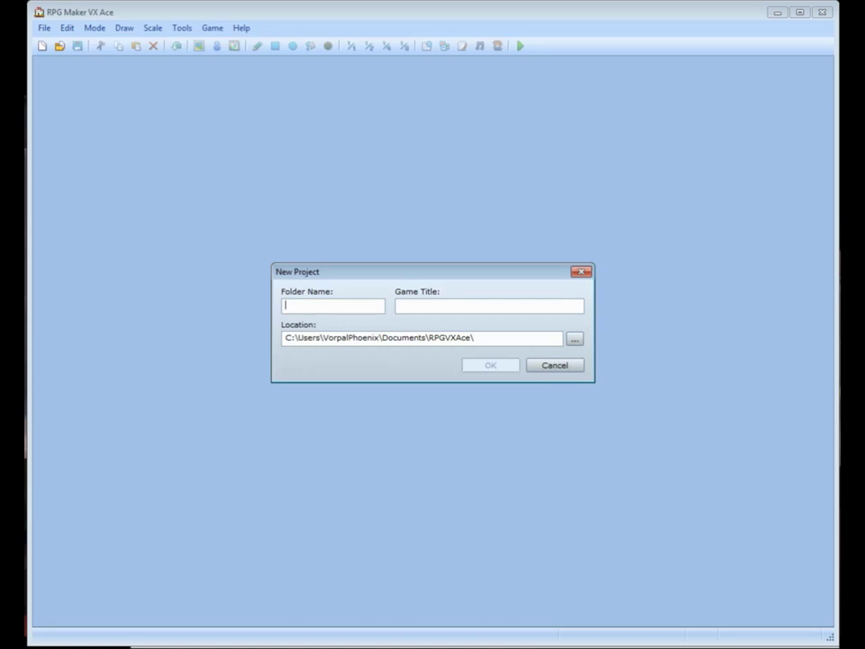
Create the project with BeginnerGuide as both its folder name and game title.
type("BeginnerGui")
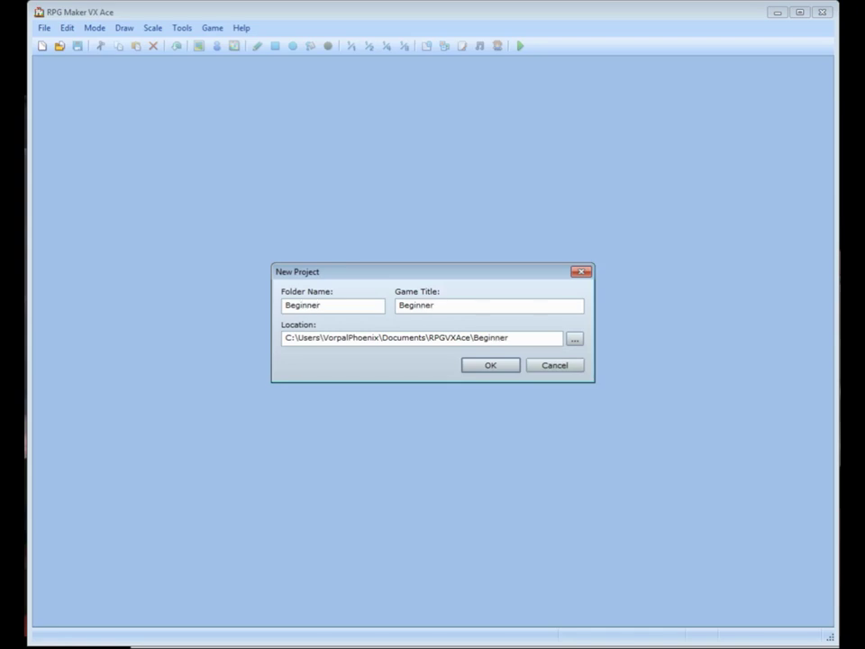
type("de")
key("Return")
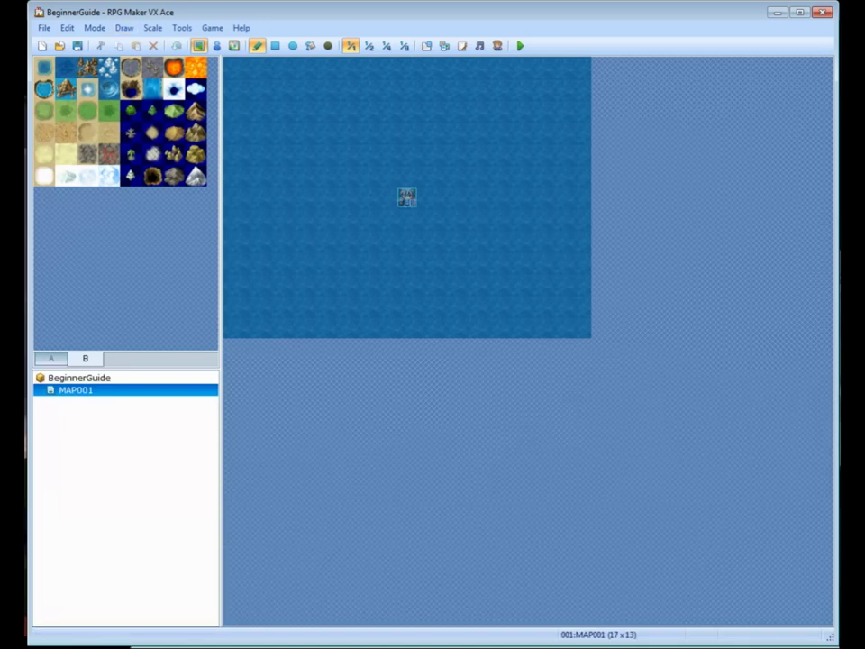
Examine the A and B tile pages of the world map's tileset.
left_click(51, 358)
left_click(85, 358)
left_click(52, 358)
left_click(86, 359)
left_click(52, 359)
left_click(85, 358)
left_click(52, 358)
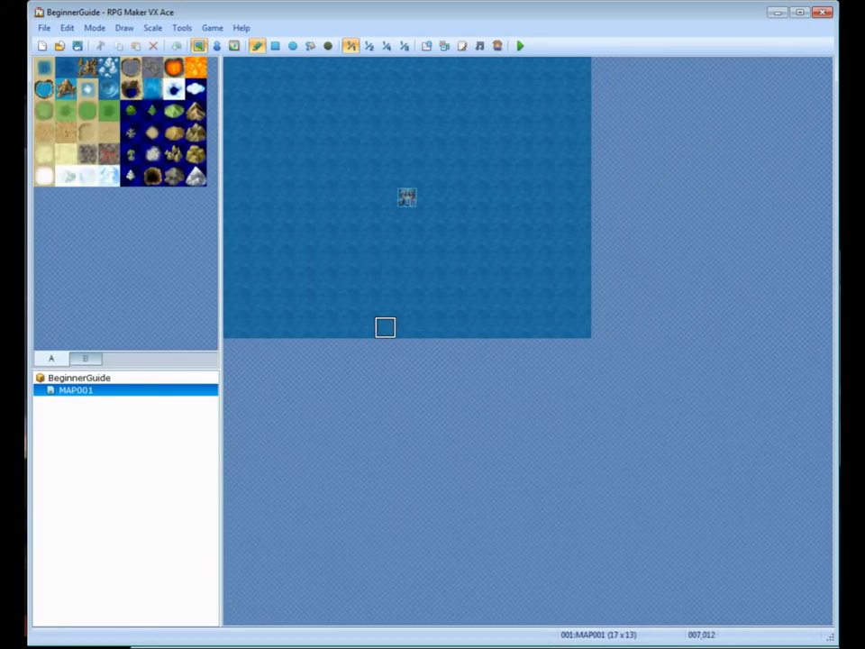
Recheck the guide's map properties instructions on page 9 and set MAP001's name to World Map in RPG Maker VX Ace.
key("alt+Tab")
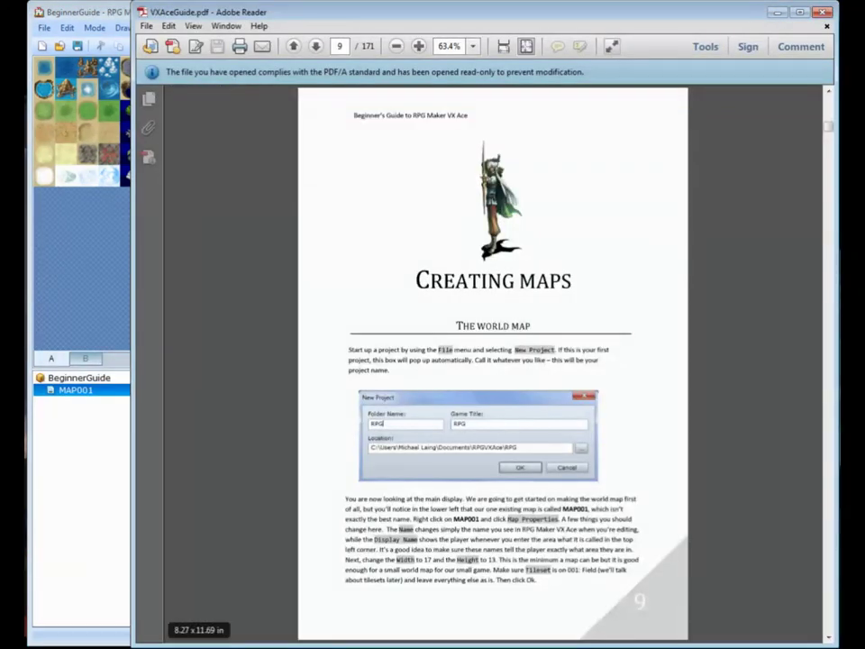
left_click(492, 364)
key("Escape")
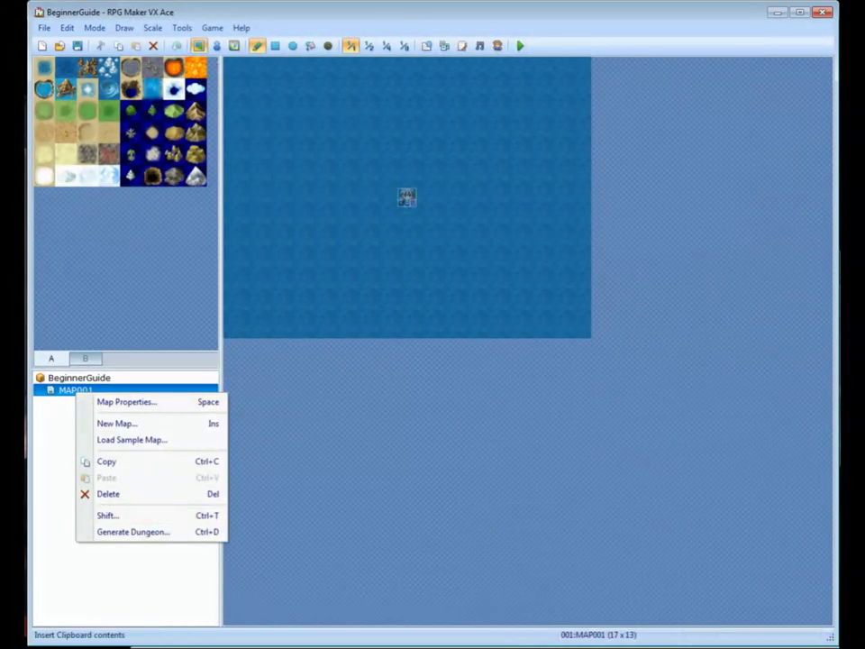
left_click(126, 402)
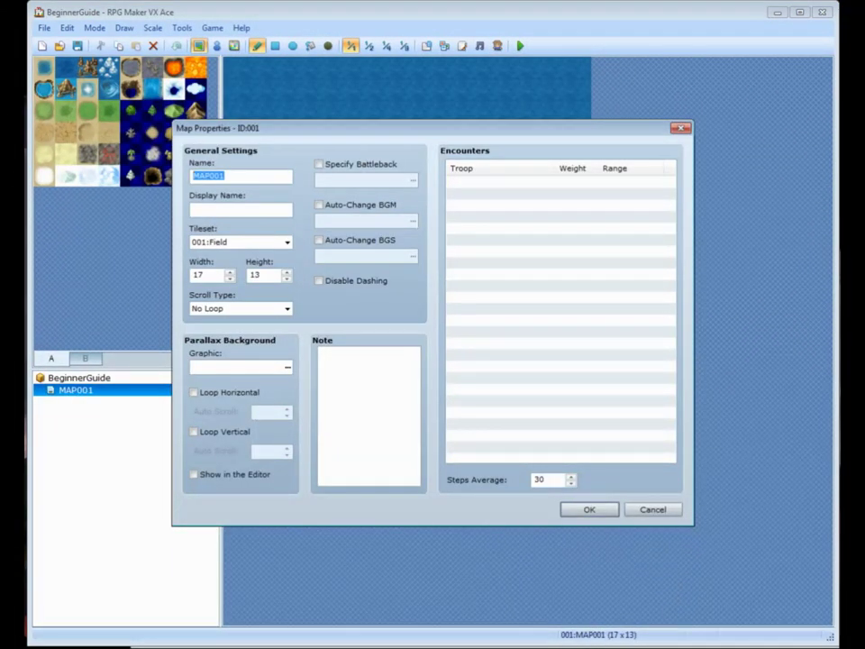
type("World Map")
left_click(193, 209)
Set the display name to World Map and apply the map properties with tileset 001:Field, width 17 and height 13.
left_click_drag(432, 128, 488, 142)
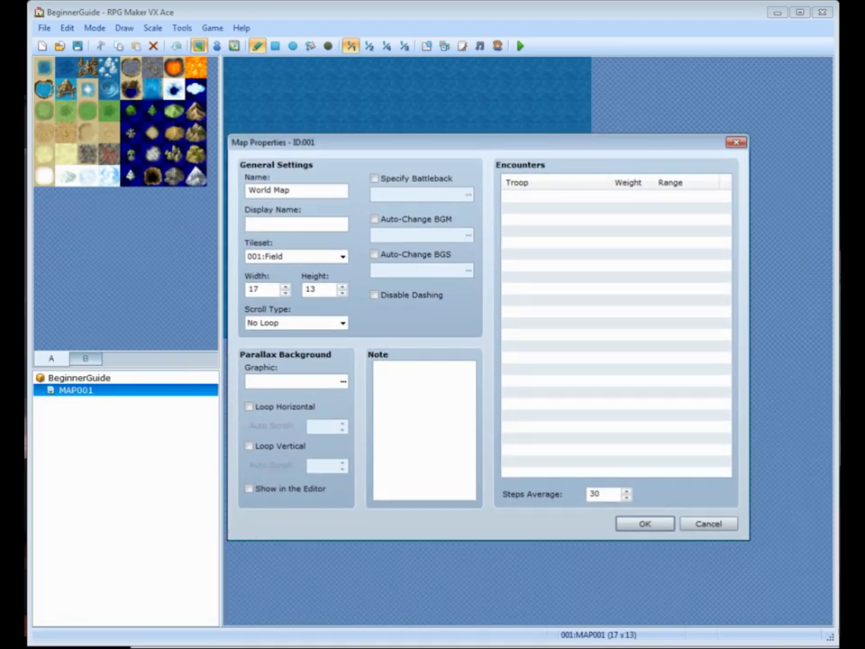
left_click_drag(488, 143, 492, 140)
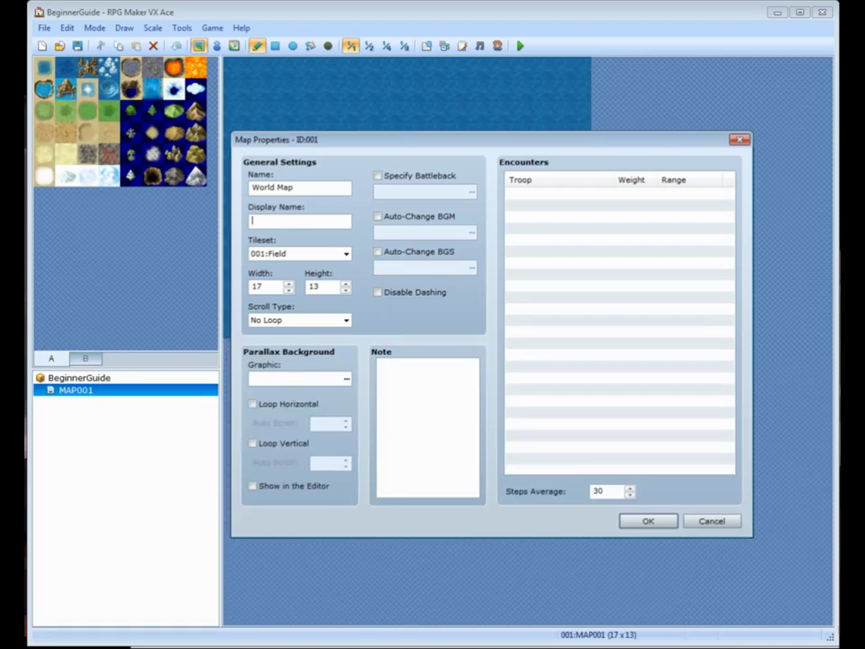
type("World Map")
double_click(257, 287)
key("Tab")
left_click(346, 253)
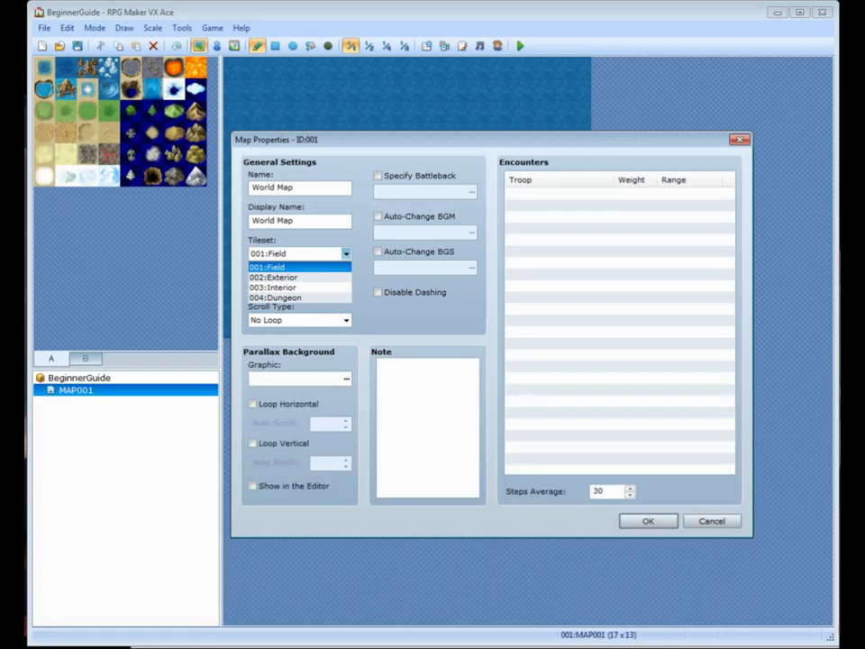
left_click(346, 253)
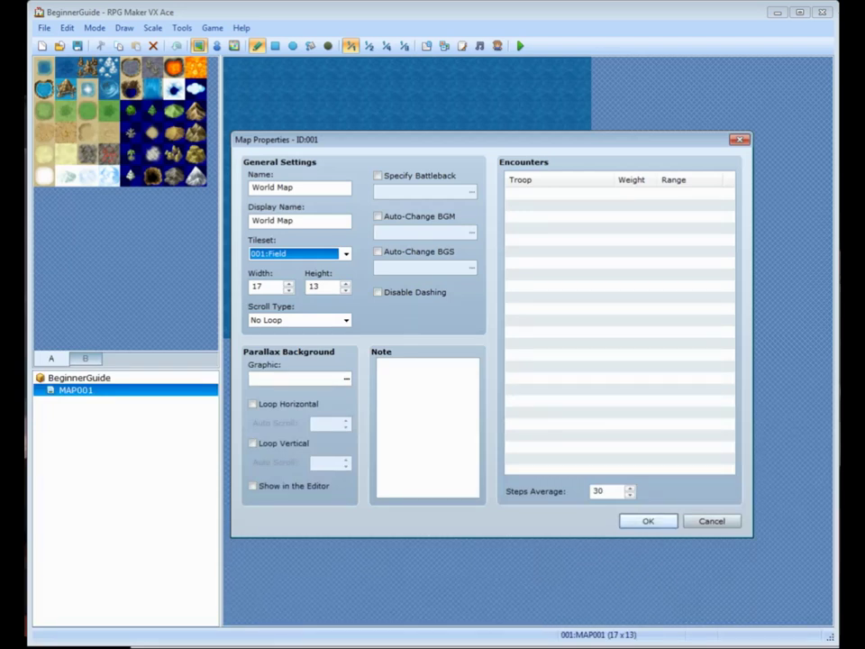
key("Return")
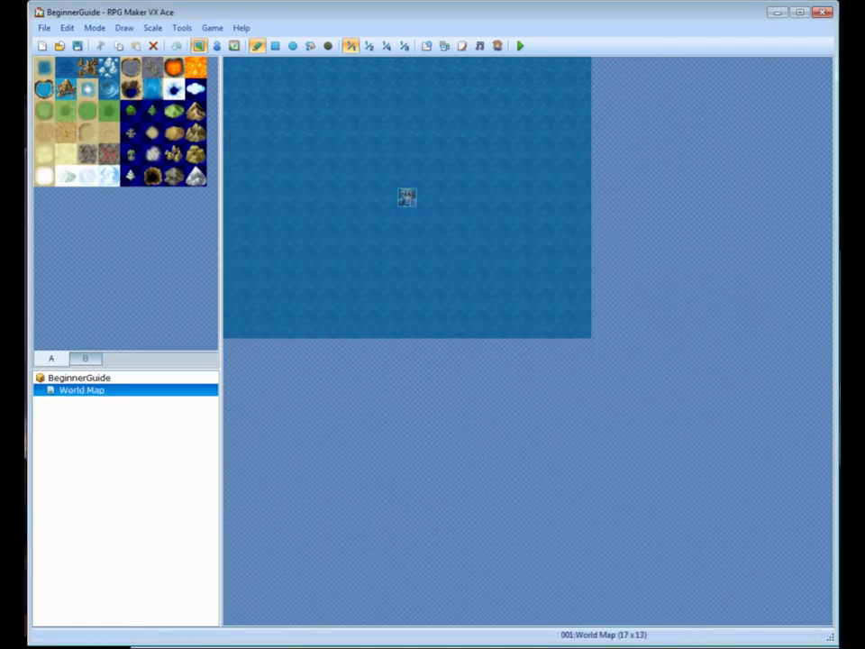
Switch to the PDF guide and examine the world map drawing instructions and example maps on pages 10 and 11.
key("alt+Tab")
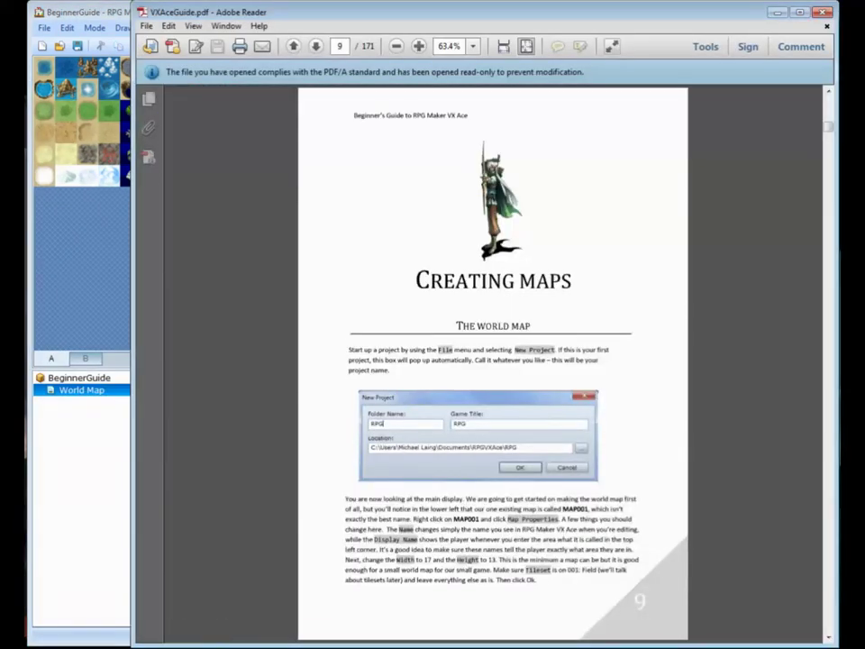
scroll(492, 363, "down", 1)
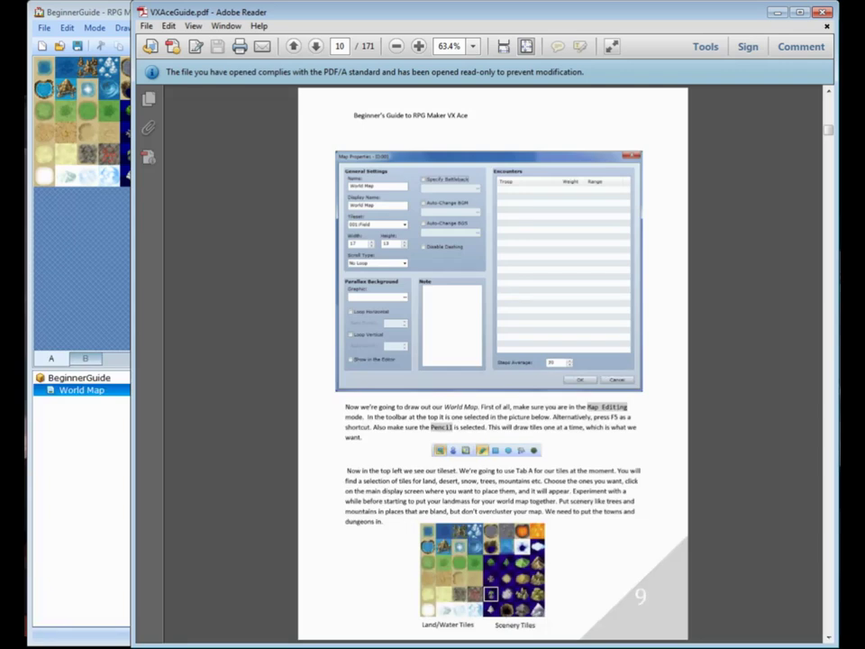
key("alt+Tab")
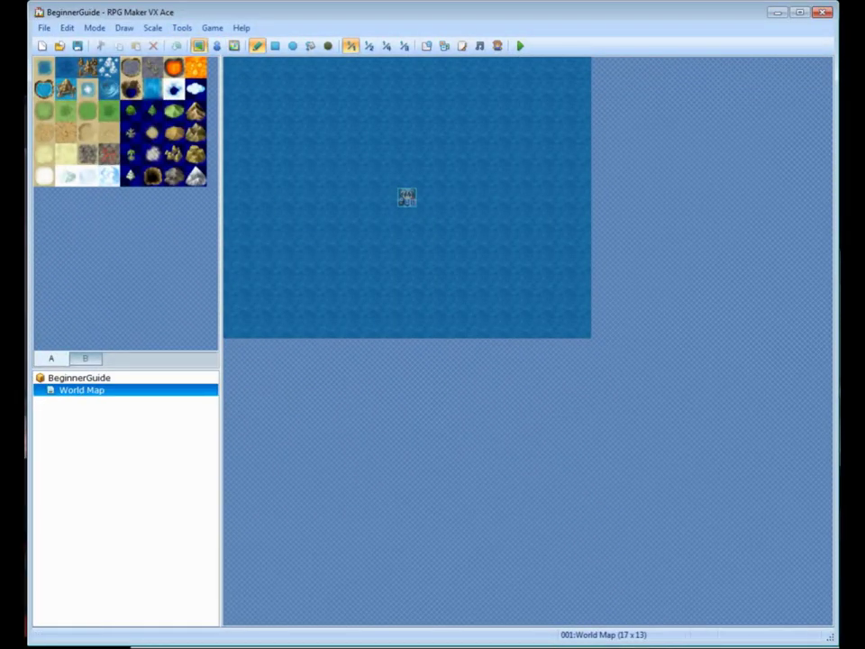
key("alt+Tab")
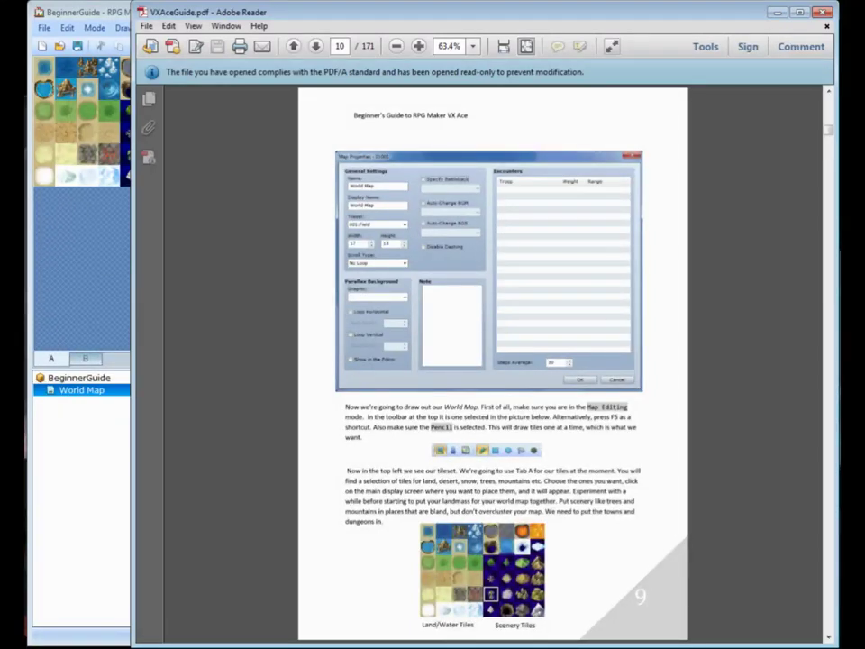
key("alt+Tab")
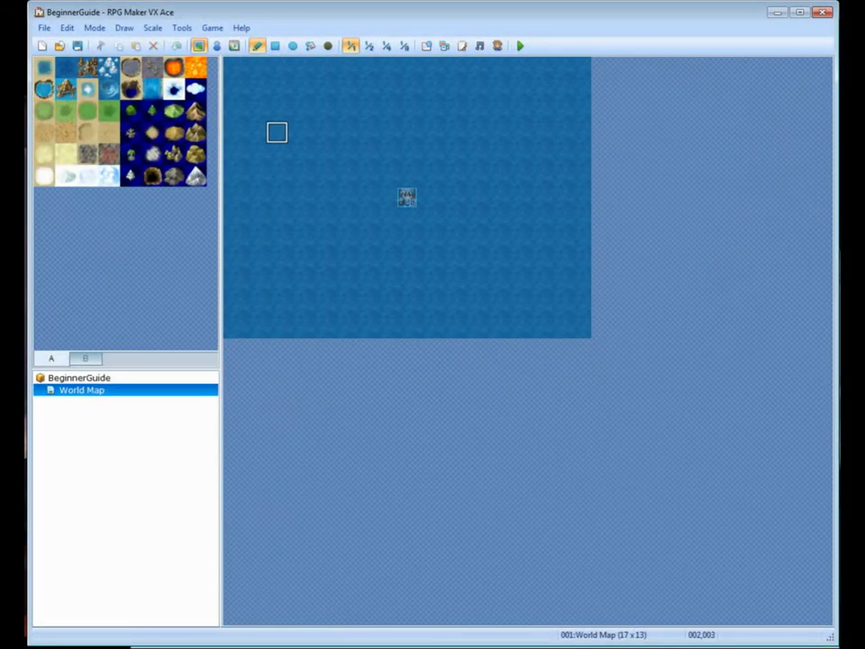
key("alt+Tab")
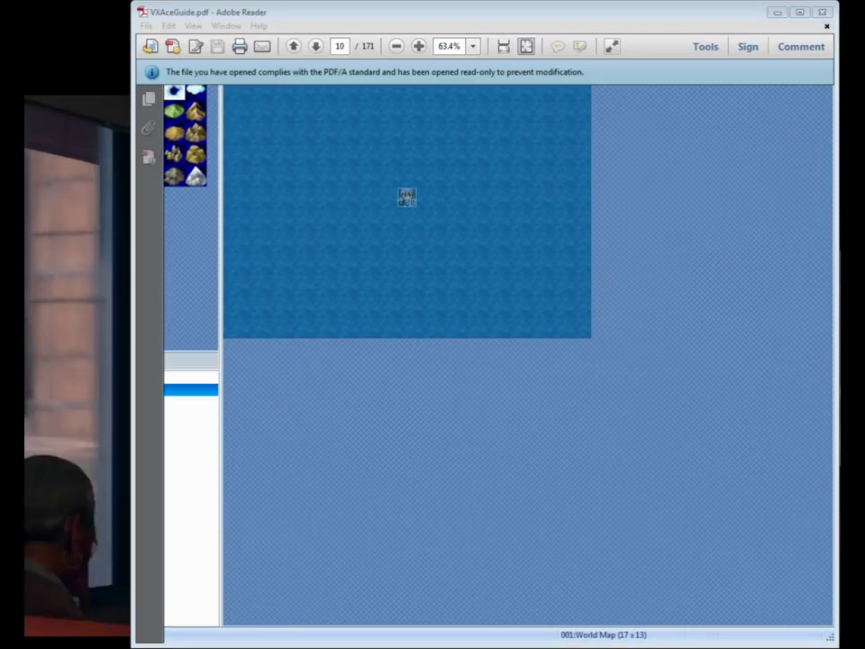
key("alt+Tab")
key("alt+Tab")
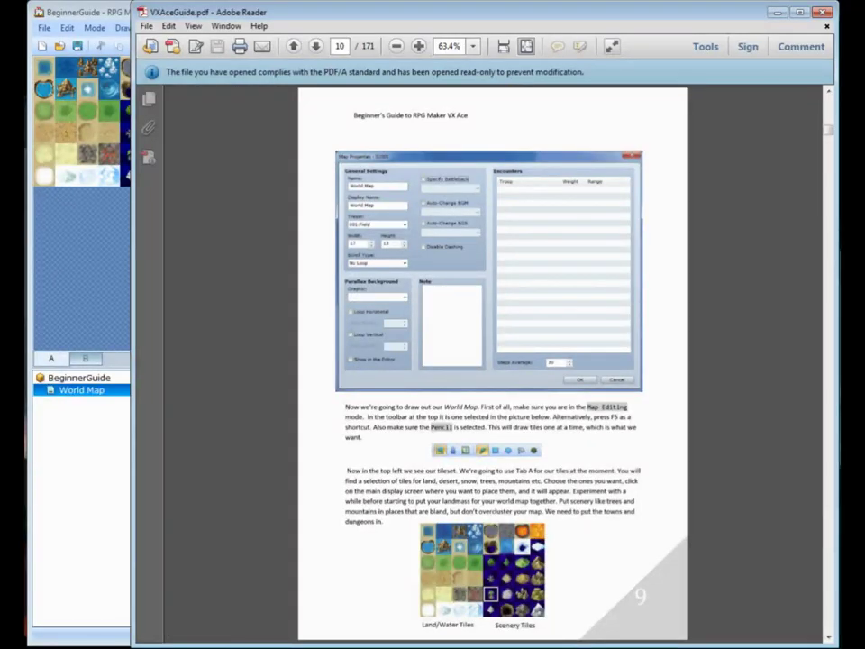
scroll(492, 364, "down", 1)
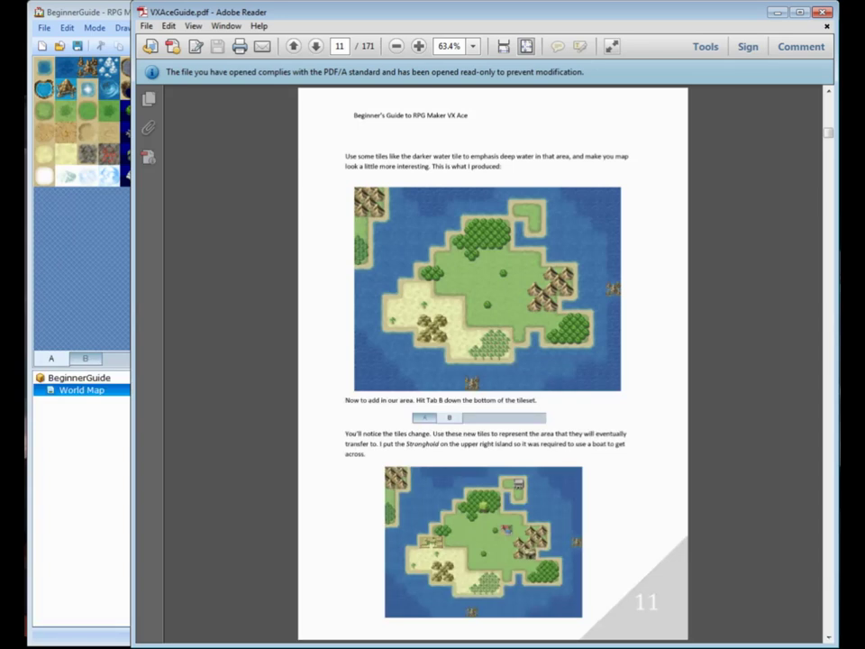
Switch to RPG Maker VX Ace and paint the darker deep-water tile along the map's upper-right and lower-right corners.
left_click(90, 13)
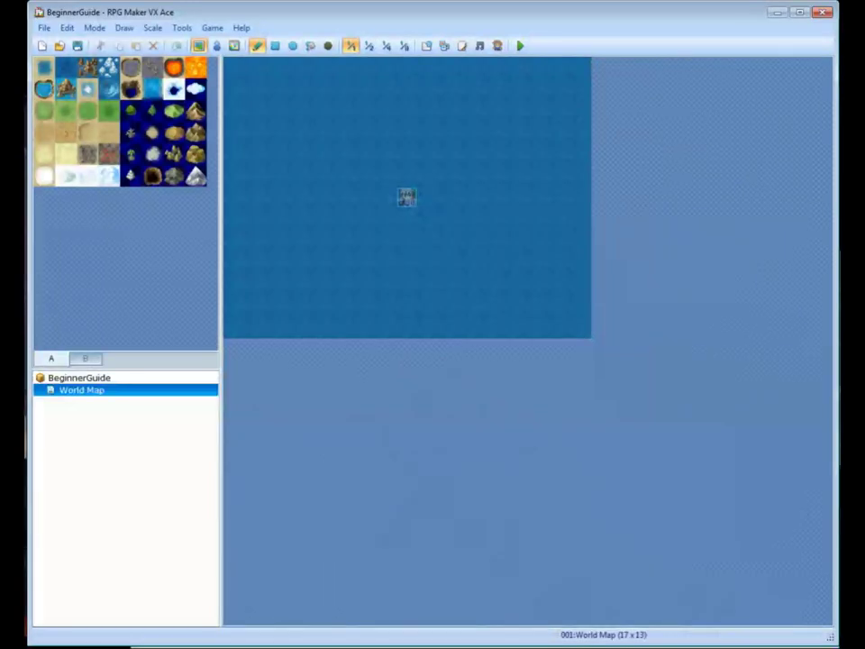
left_click(65, 67)
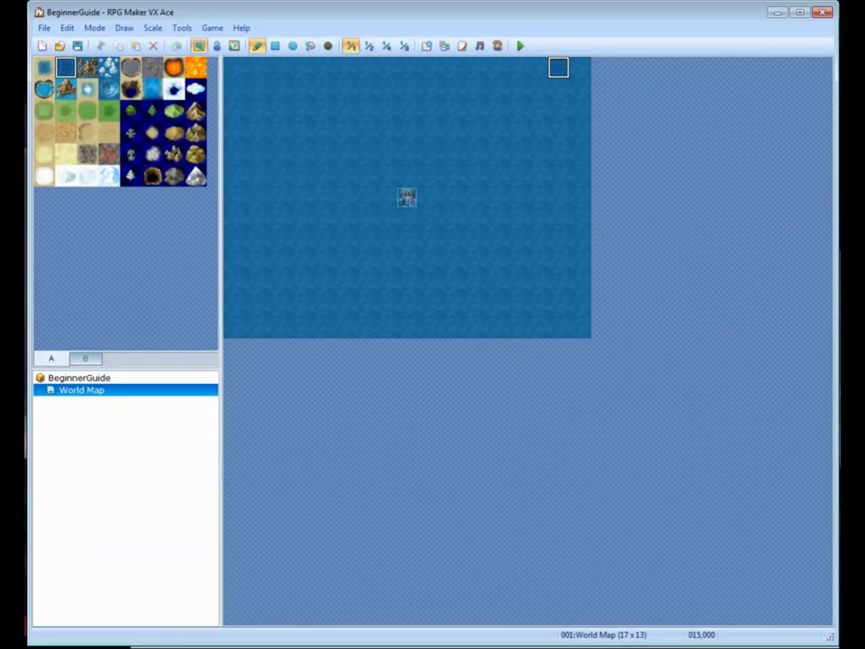
left_click_drag(558, 68, 580, 131)
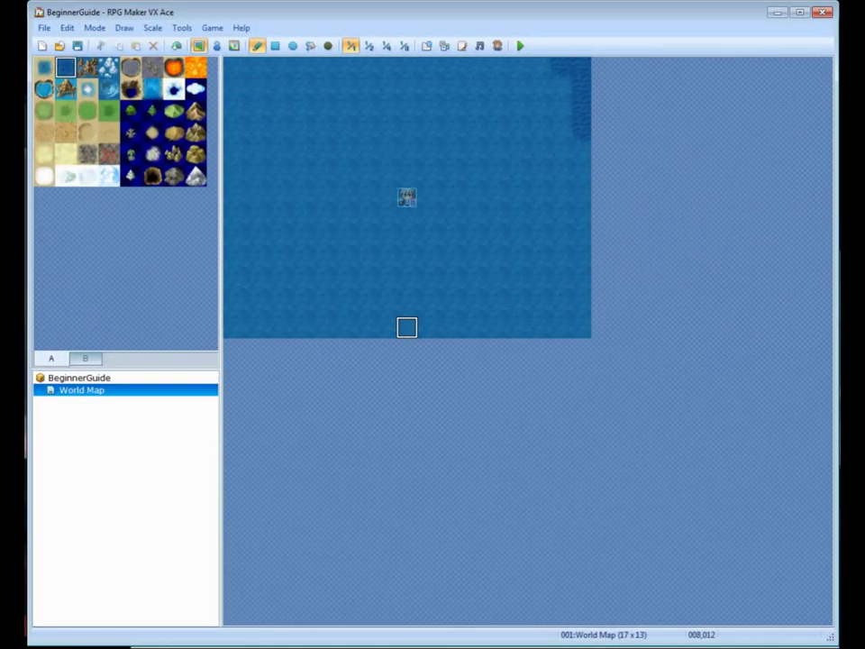
left_click_drag(514, 326, 579, 306)
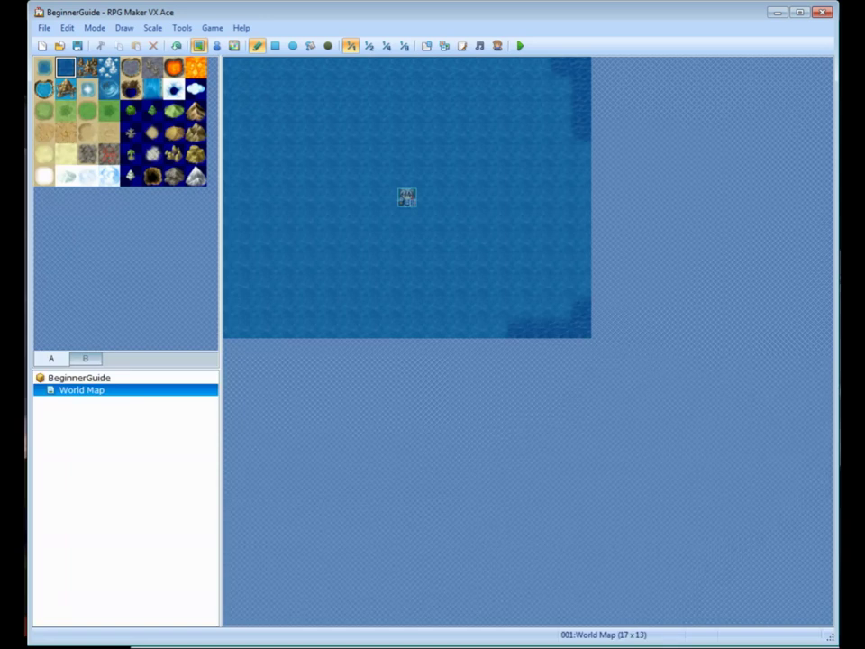
Compare with the guide's example map and widen the deep water diagonally inward at the map's two right-hand corners.
key("alt+Tab")
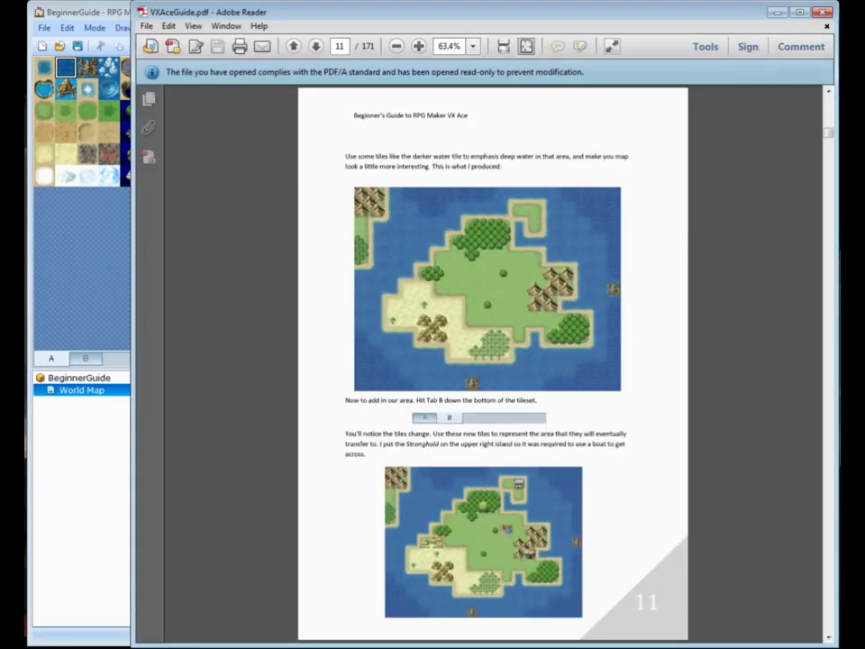
key("alt+Tab")
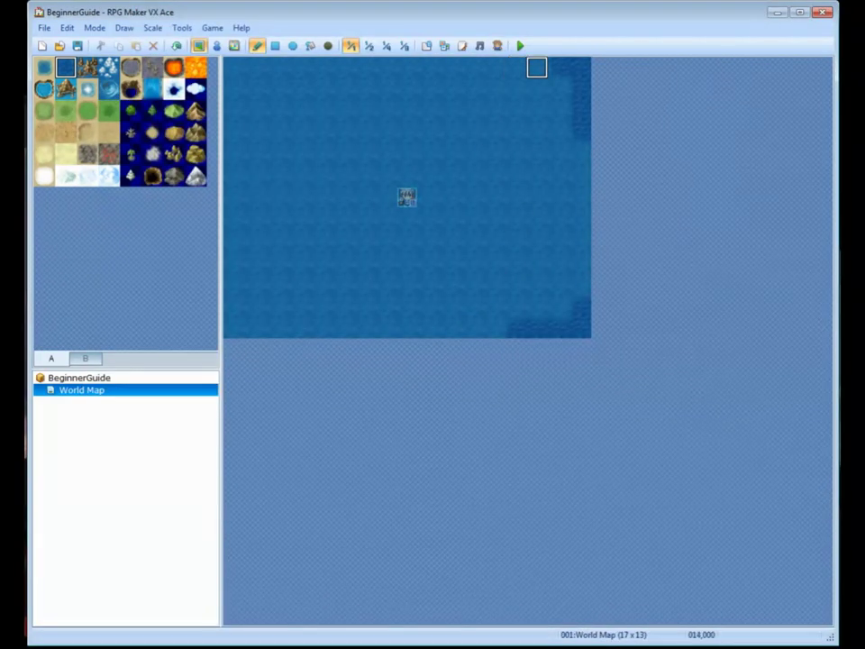
mouse_move(537, 67)
left_mouse_down()
mouse_move(558, 89)
mouse_move(558, 111)
mouse_move(537, 68)
mouse_move(515, 67)
left_mouse_up()
left_click_drag(579, 284, 515, 327)
left_click(515, 327)
left_click(580, 262)
Paint deep water in the map's lower-left corner and as a diagonal patch near the middle of its upper edge.
mouse_move(255, 305)
left_mouse_down()
mouse_move(233, 305)
mouse_move(233, 283)
left_mouse_up()
left_click(233, 327)
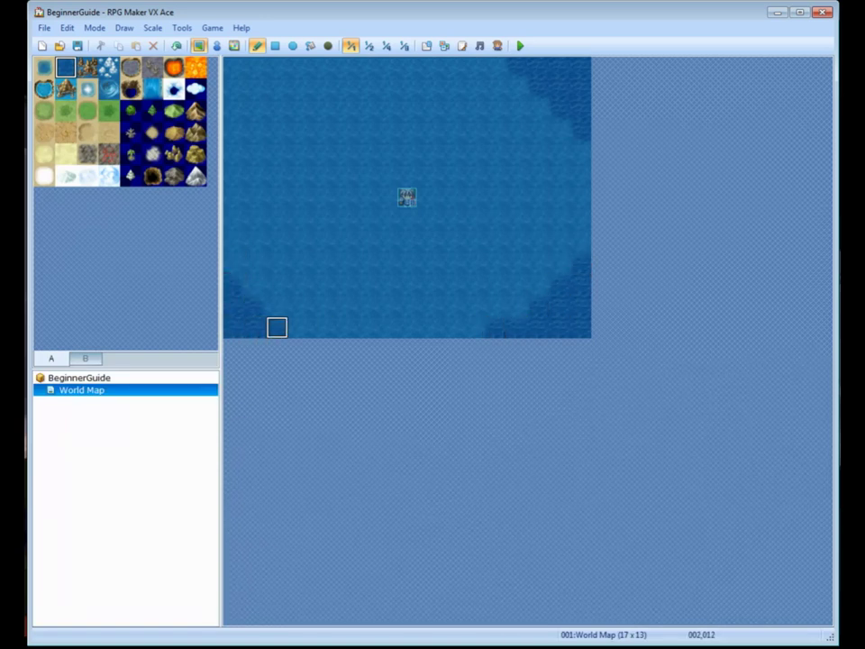
left_click(298, 327)
left_click_drag(341, 68, 363, 68)
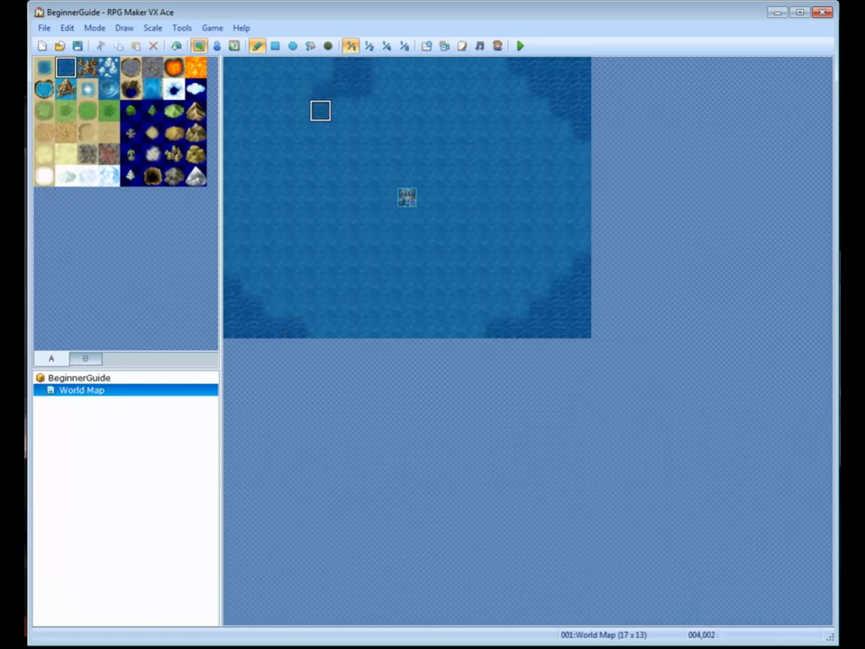
left_click(385, 68)
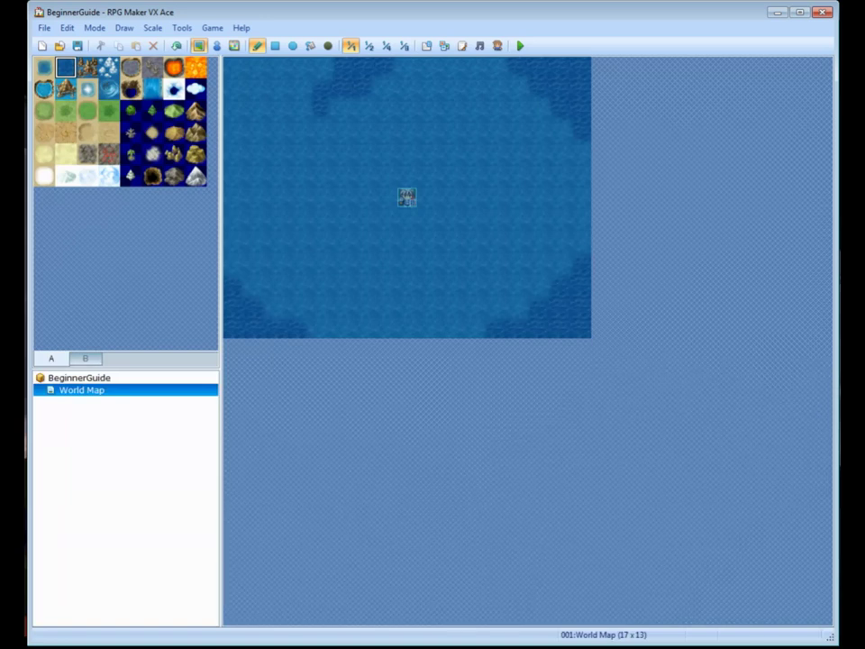
Paint a grass landmass in the map's upper-left corner, three tiles wide along the top and five tiles down the edge.
key("alt+Tab")
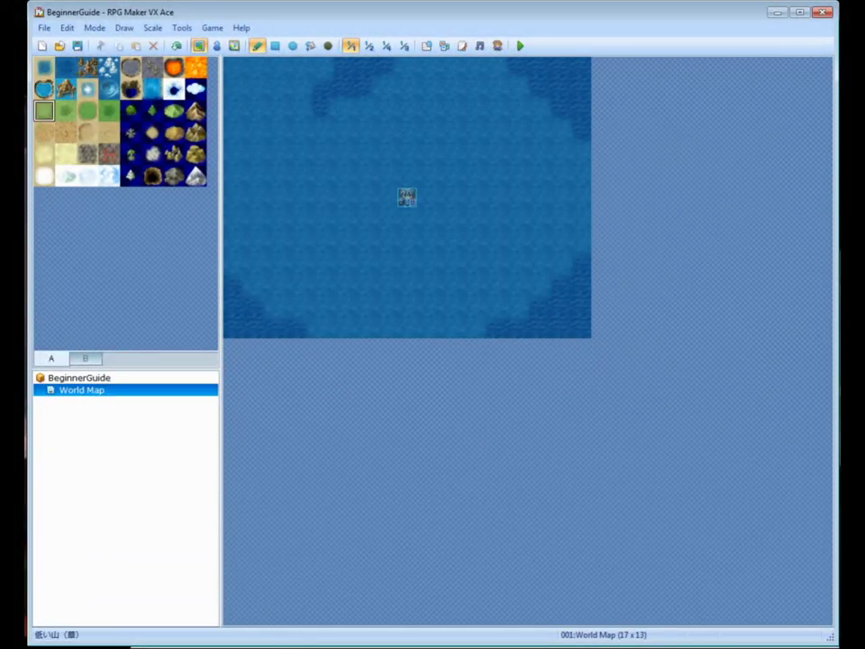
left_click(87, 110)
mouse_move(299, 68)
left_mouse_down()
mouse_move(232, 65)
mouse_move(233, 132)
left_mouse_up()
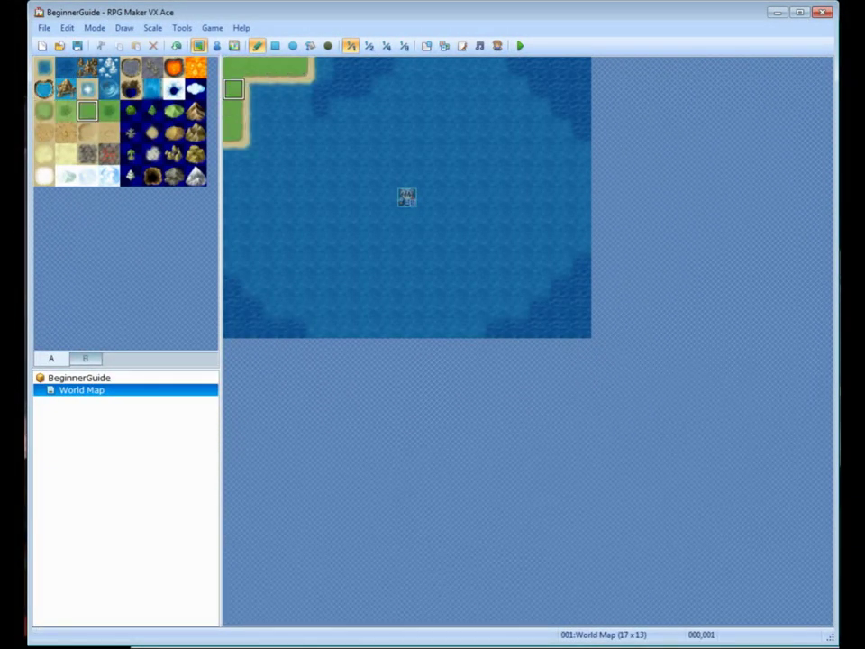
left_click(255, 89)
left_click(276, 90)
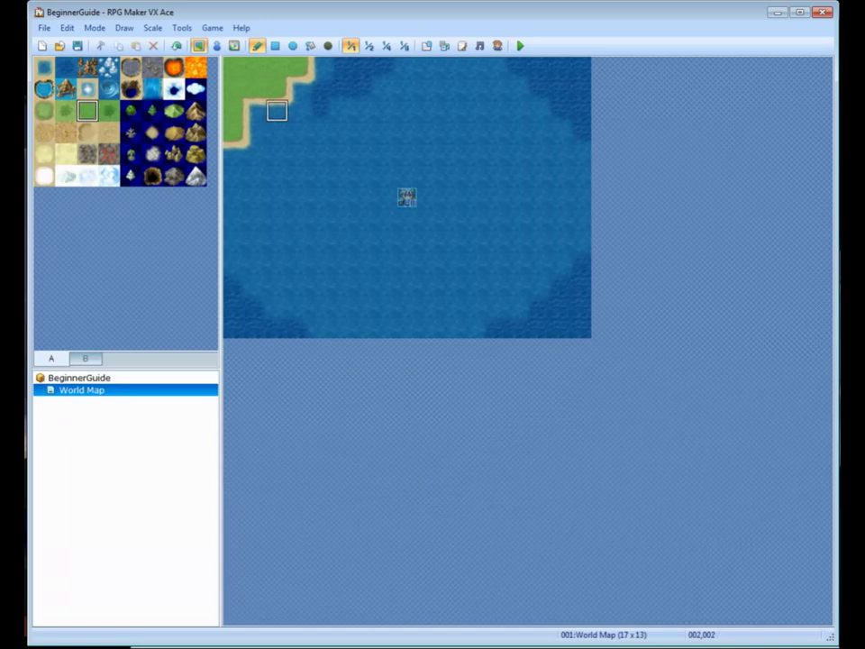
left_click(233, 154)
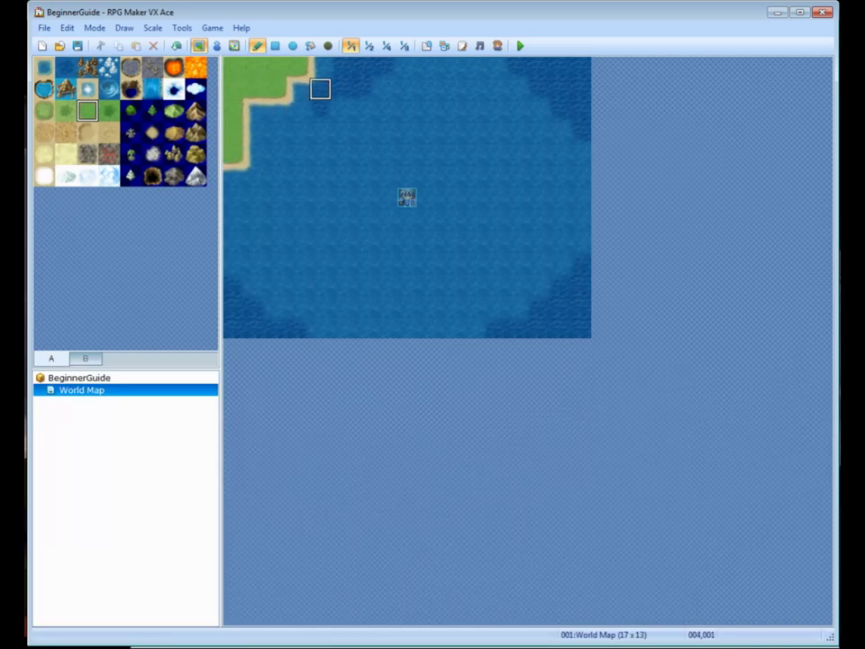
left_click(300, 68)
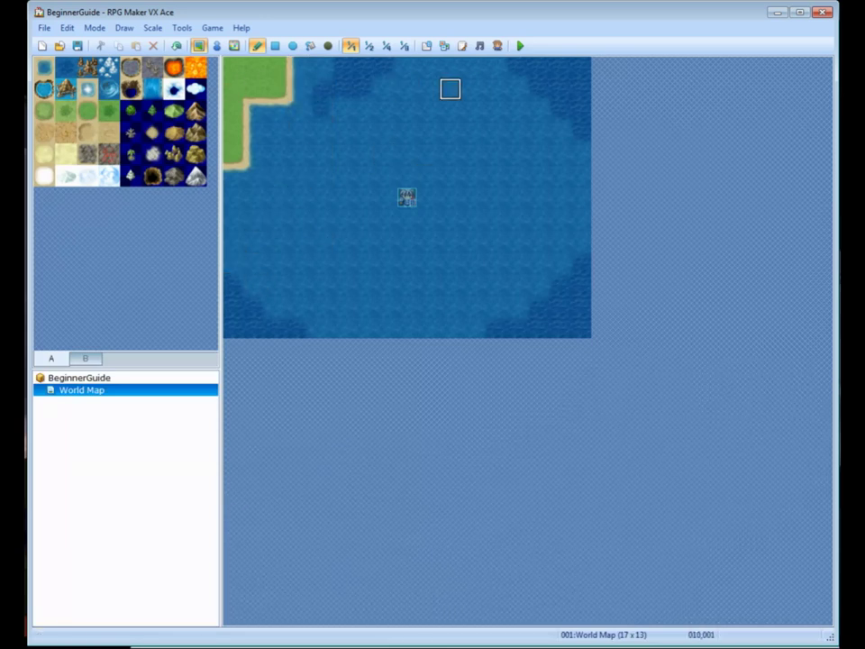
Paint a small L-shaped grass island of three tiles at 010,001, 011,001 and 011,002.
left_click(451, 89)
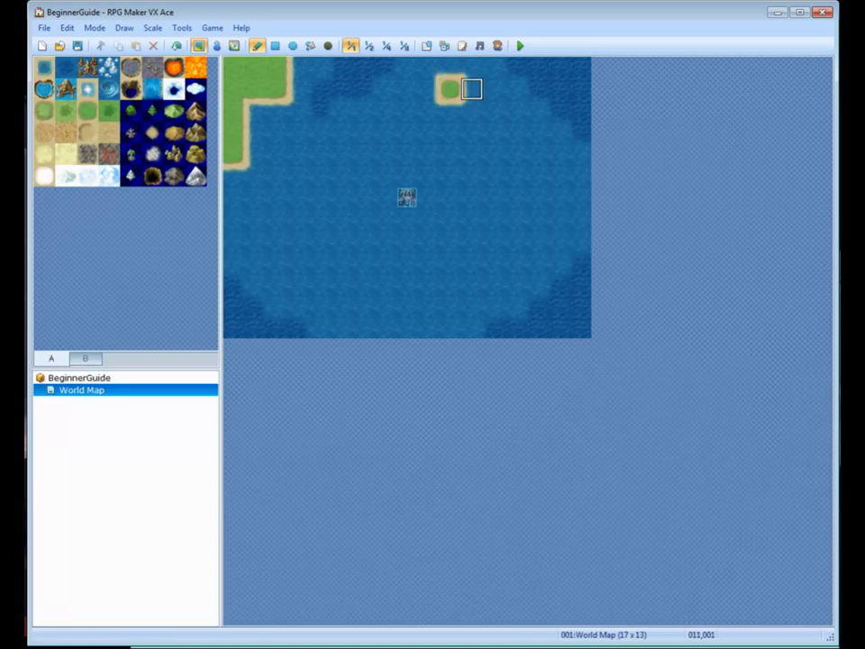
left_click(472, 89)
left_click(471, 110)
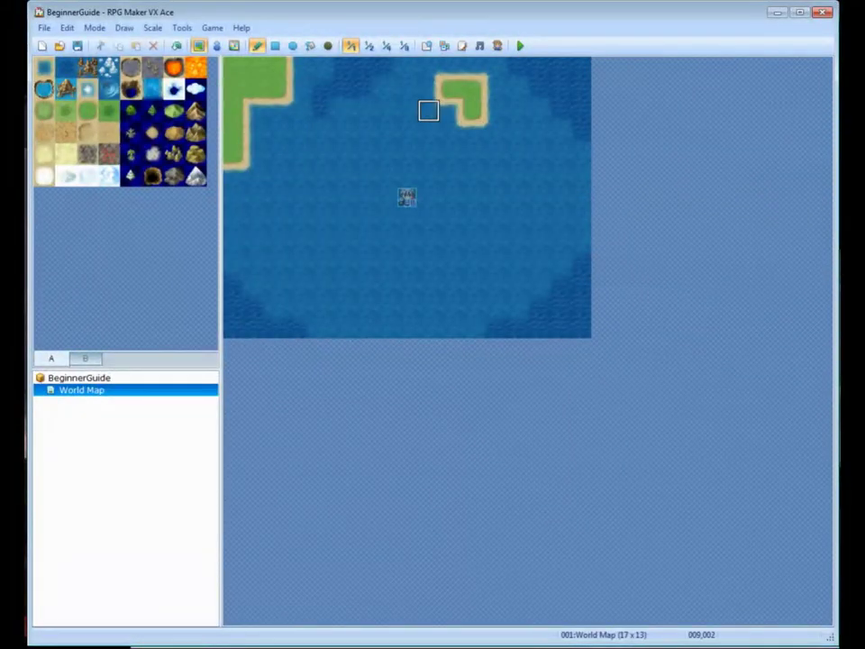
Paint a four-tile horizontal grass strip from 006,002 to 009,002, just southwest of the small L-shaped island.
left_click_drag(428, 110, 363, 109)
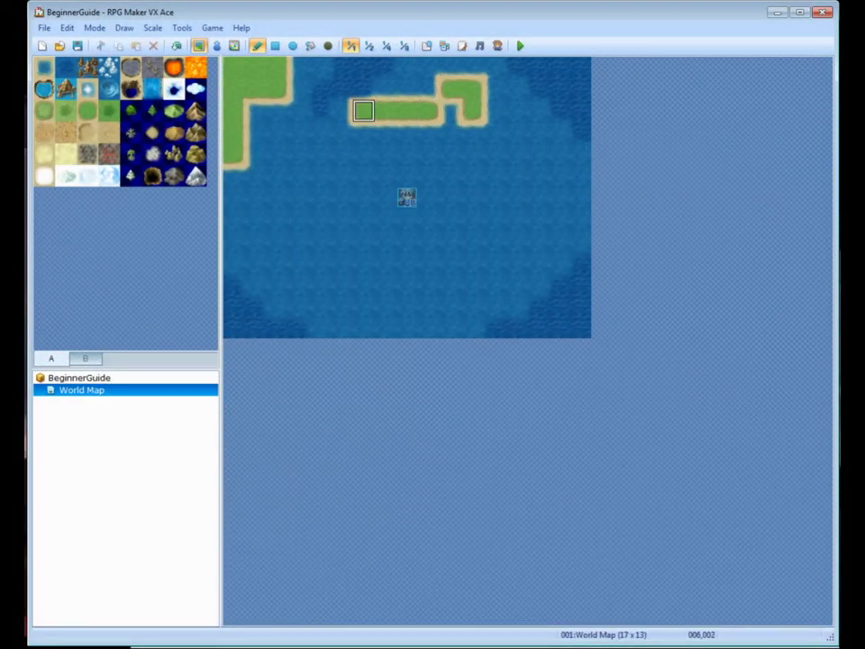
key("ctrl+z")
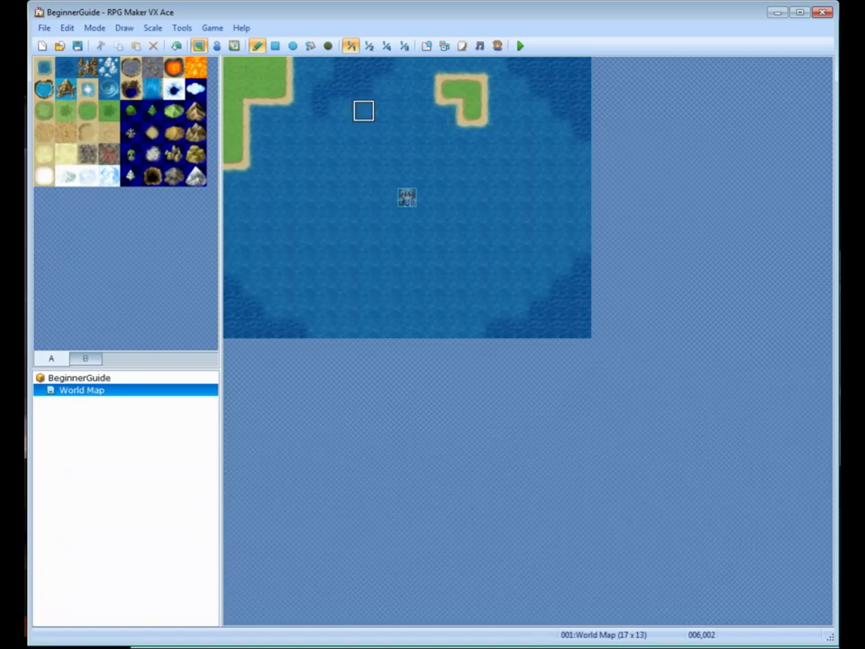
left_click_drag(429, 110, 384, 110)
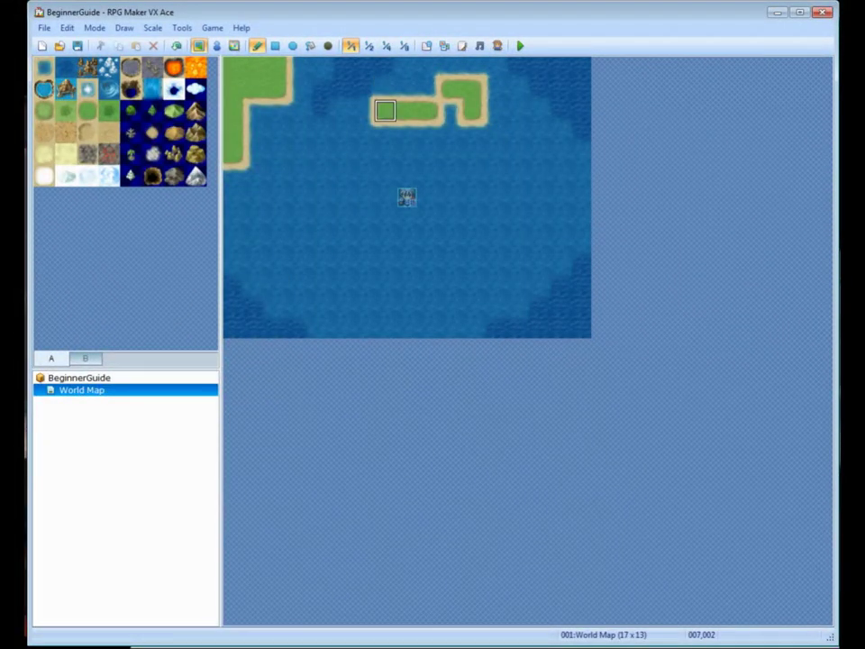
left_click(385, 110)
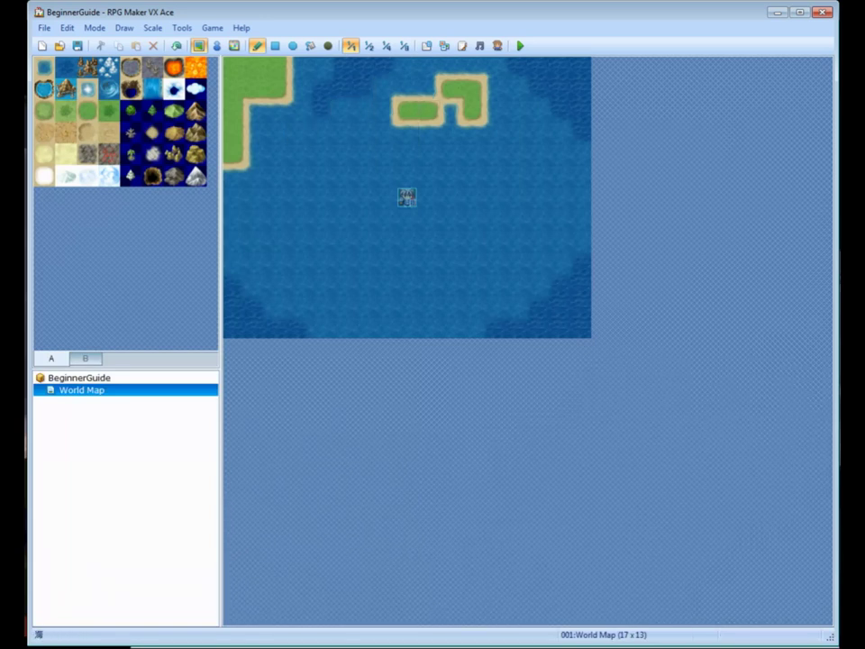
left_click(44, 66)
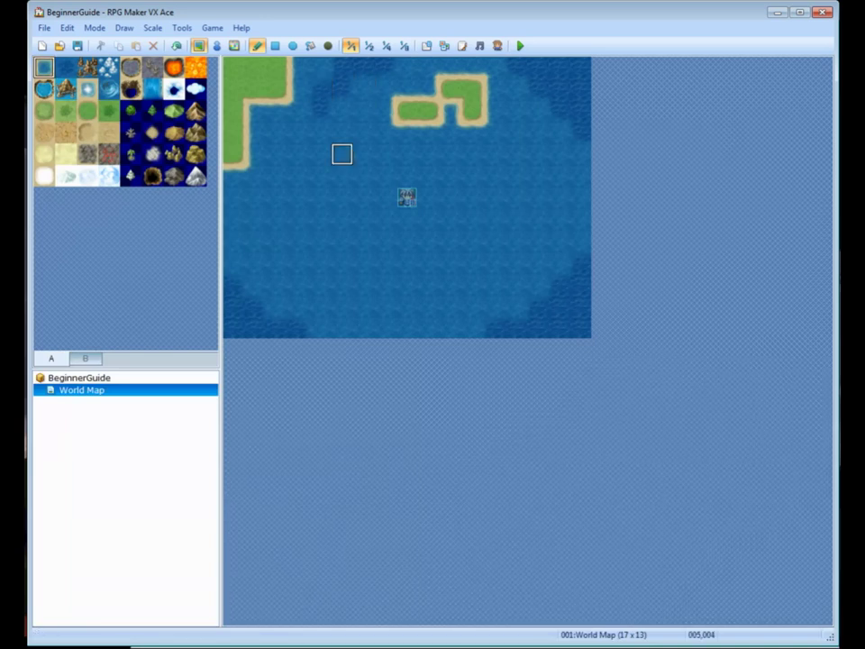
left_click_drag(406, 110, 363, 110)
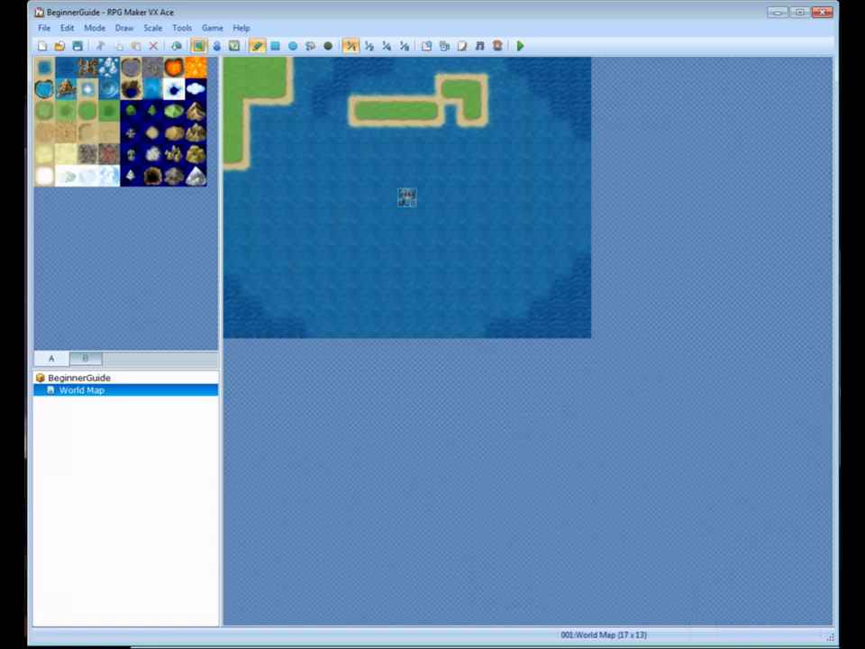
Check the guide's example map and paint a diagonal chain of single grass tiles from 005,003 down to 001,007.
key("alt+Tab")
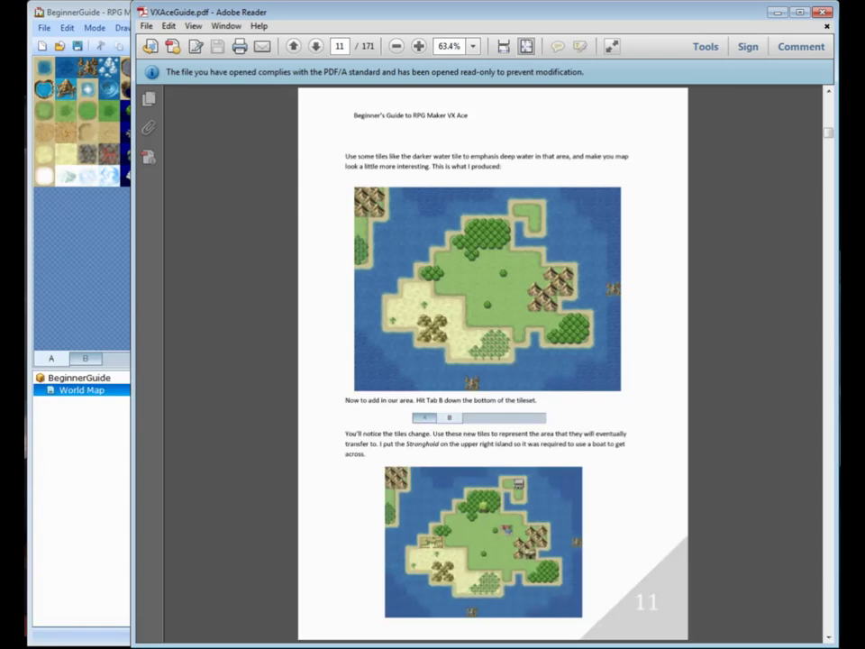
key("alt+Tab")
left_click(341, 133)
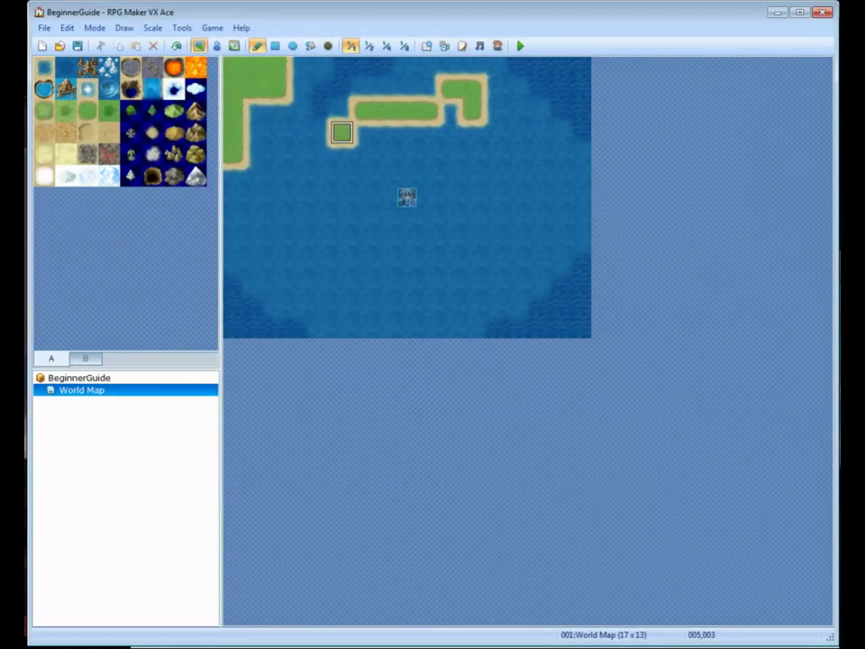
left_click(320, 154)
left_click(299, 175)
left_click(276, 197)
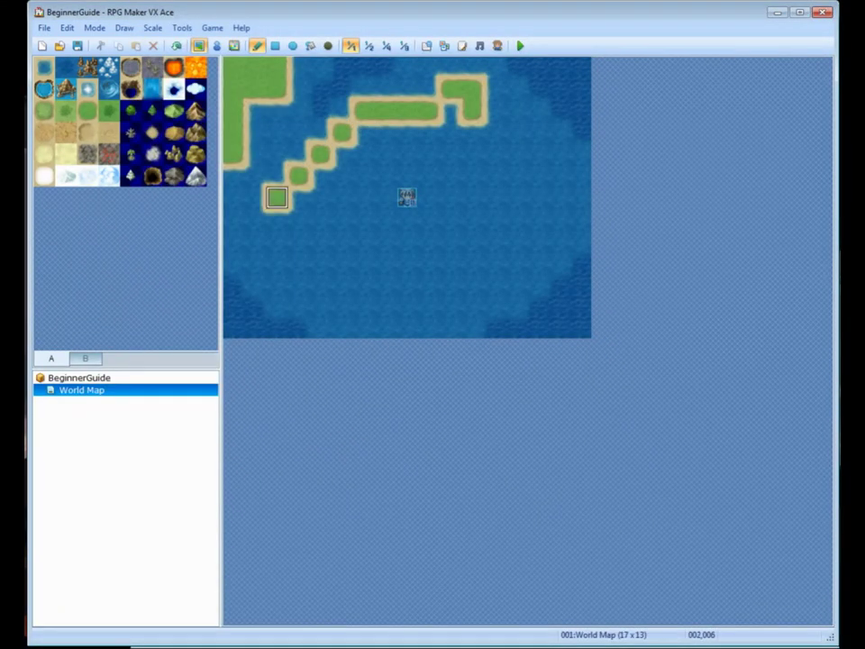
left_click(255, 219)
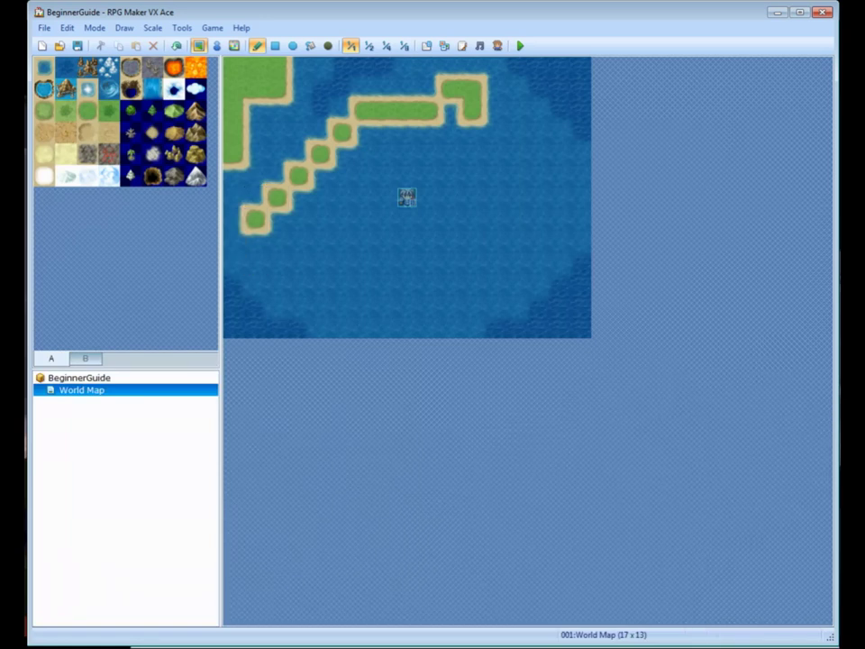
Check the guide and paint the main island's southern grass coast from 001,008 to 010,011, with a one-tile water notch at 009,011.
key("super+Down")
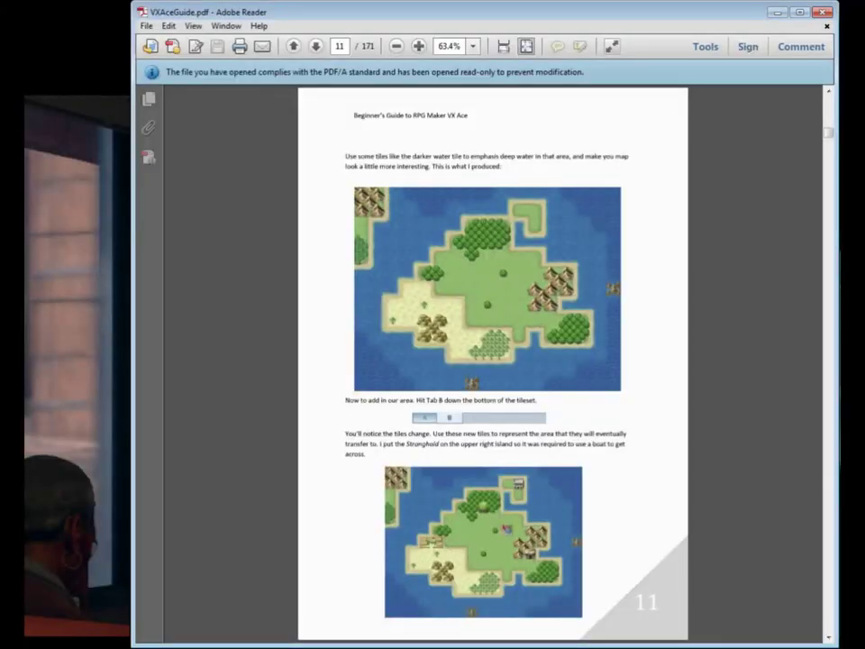
key("alt+Tab")
mouse_move(255, 239)
left_mouse_down()
mouse_move(254, 260)
mouse_move(342, 262)
mouse_move(341, 284)
mouse_move(363, 303)
mouse_move(429, 283)
mouse_move(405, 303)
mouse_move(453, 305)
left_mouse_up()
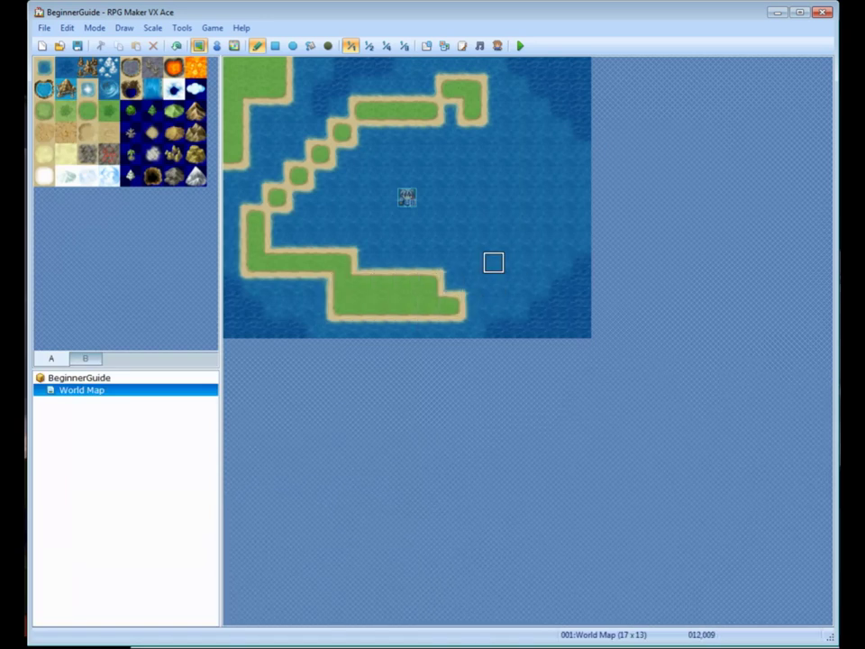
mouse_move(429, 306)
left_mouse_down()
mouse_move(429, 285)
mouse_move(451, 284)
mouse_move(429, 284)
left_mouse_up()
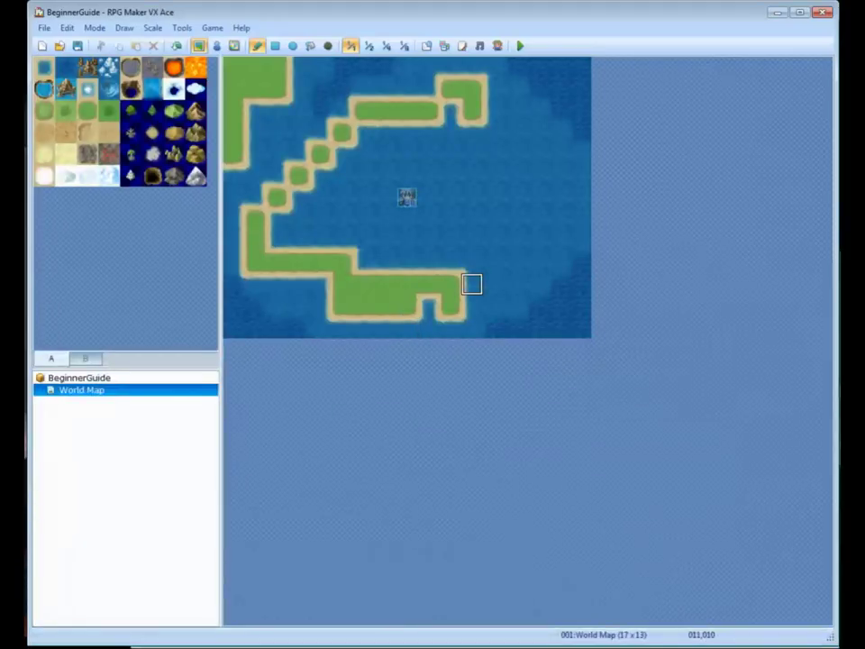
Paint the main island's eastern grass coast up to 013,005 with a water inlet at 012,007 and 013,007, and fill the interior with grass.
mouse_move(473, 284)
left_mouse_down()
mouse_move(515, 261)
mouse_move(514, 240)
mouse_move(471, 260)
mouse_move(472, 240)
left_mouse_up()
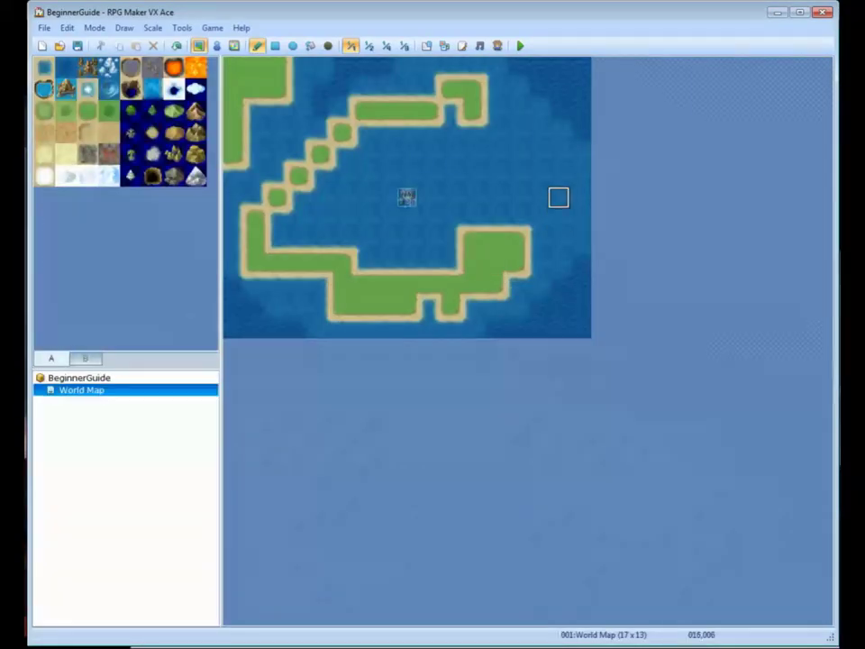
mouse_move(472, 220)
left_mouse_down()
mouse_move(472, 198)
mouse_move(493, 177)
mouse_move(514, 175)
mouse_move(515, 133)
left_mouse_up()
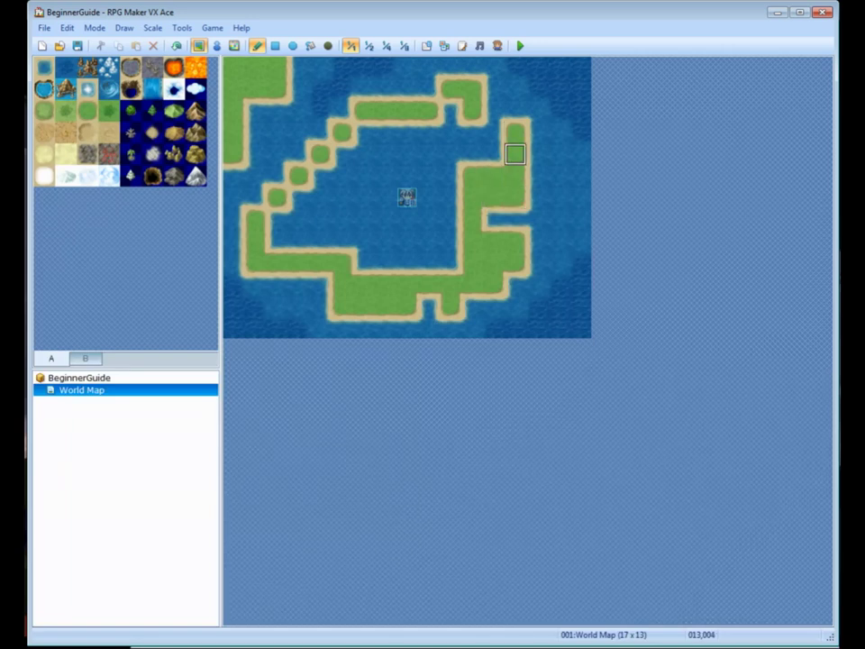
left_click_drag(493, 132, 514, 154)
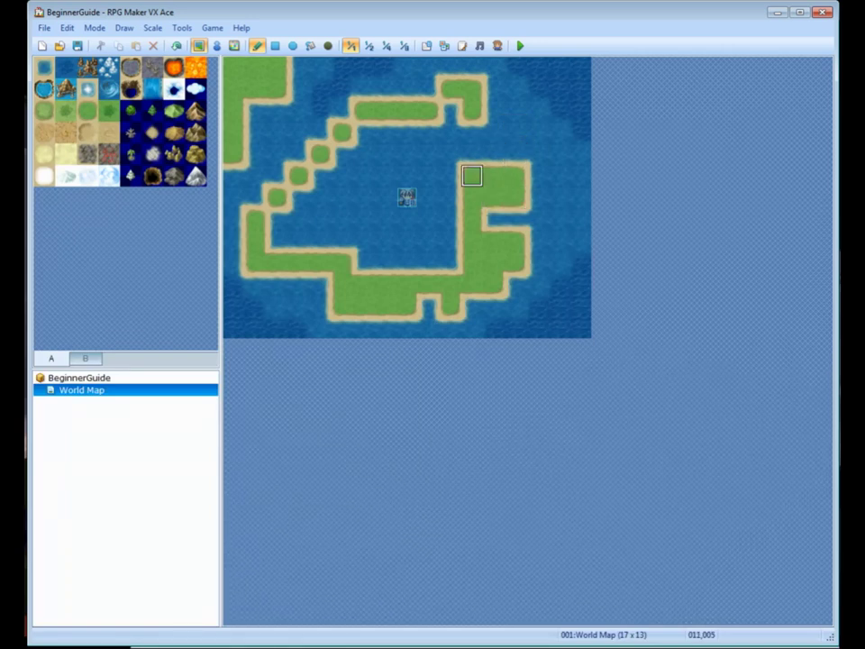
mouse_move(449, 150)
left_mouse_down()
mouse_move(428, 154)
mouse_move(429, 131)
mouse_move(449, 240)
mouse_move(407, 197)
mouse_move(384, 262)
mouse_move(407, 154)
mouse_move(407, 238)
mouse_move(406, 150)
mouse_move(363, 154)
mouse_move(363, 132)
mouse_move(363, 239)
mouse_move(363, 195)
mouse_move(277, 219)
mouse_move(320, 241)
left_mouse_up()
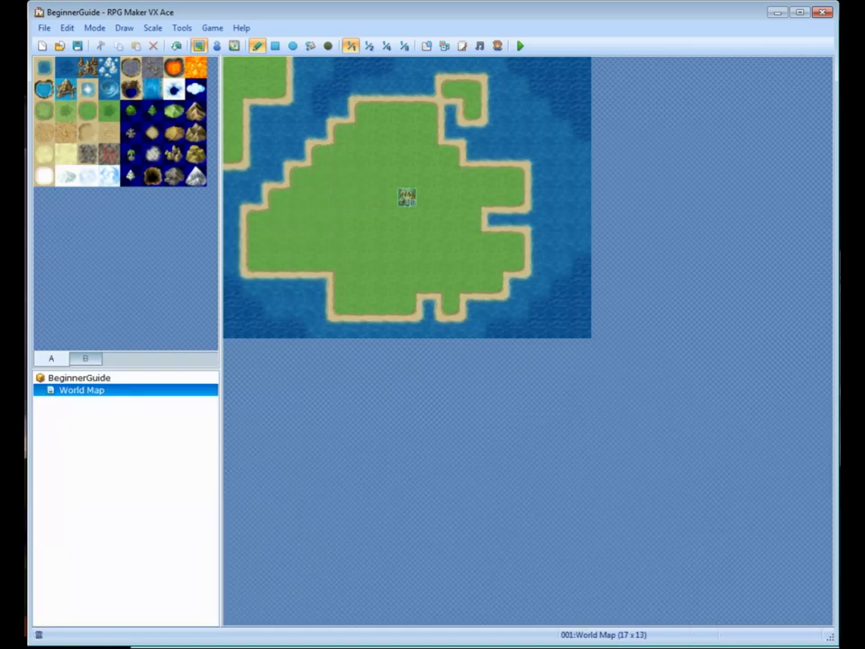
Paint a stepped area of light sand over the main island's southwest part, from 001,007 to 008,011.
left_click(44, 153)
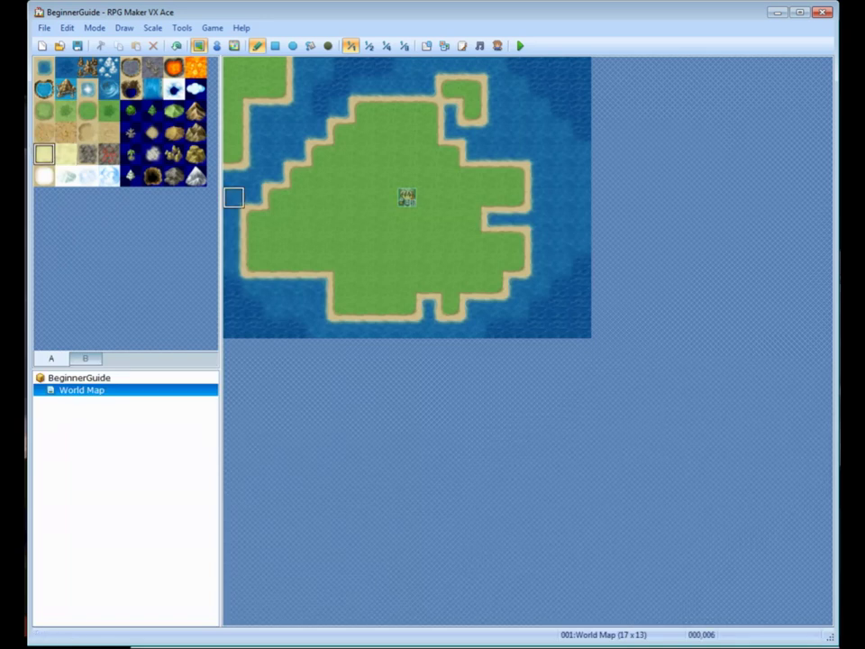
left_click(255, 218)
mouse_move(255, 239)
left_mouse_down()
mouse_move(275, 261)
mouse_move(253, 260)
mouse_move(341, 261)
mouse_move(342, 284)
mouse_move(364, 306)
mouse_move(407, 306)
mouse_move(364, 263)
mouse_move(277, 240)
mouse_move(299, 219)
mouse_move(299, 240)
mouse_move(321, 240)
mouse_move(385, 284)
left_mouse_up()
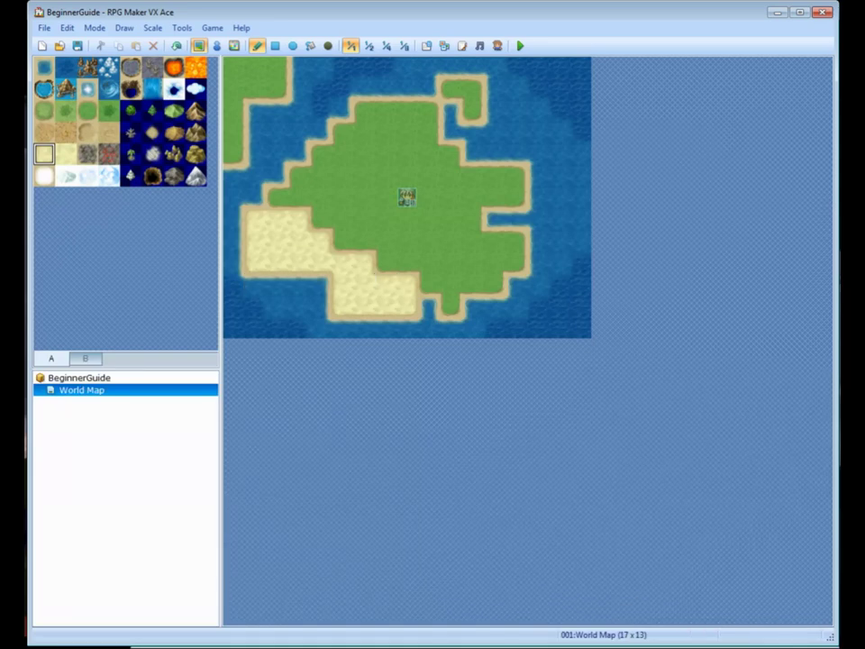
Compare with the guide's map, repaint 008,010 and 008,011 as grass, and extend the water notch up to 009,010.
key("super+Down")
key("alt+Tab")
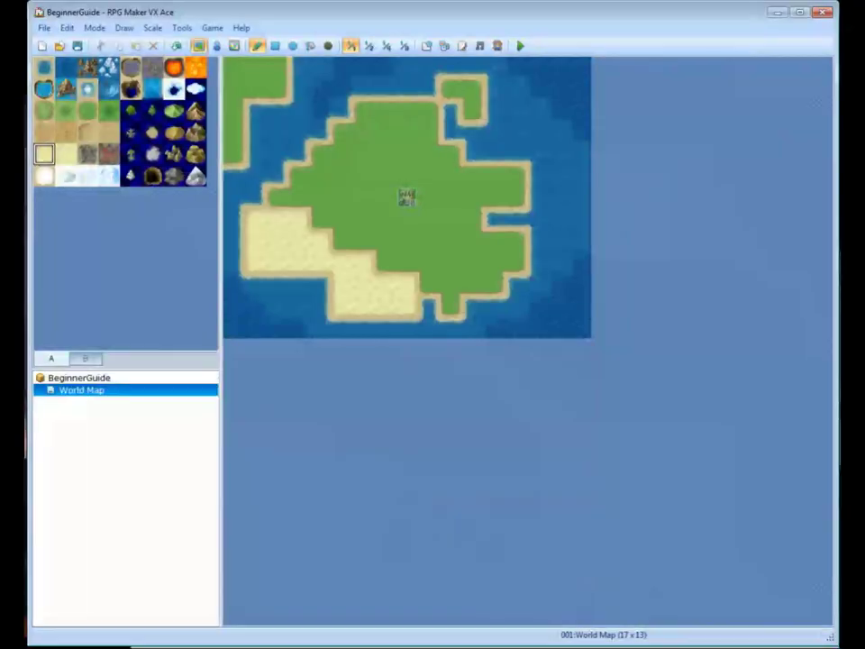
right_click(429, 284)
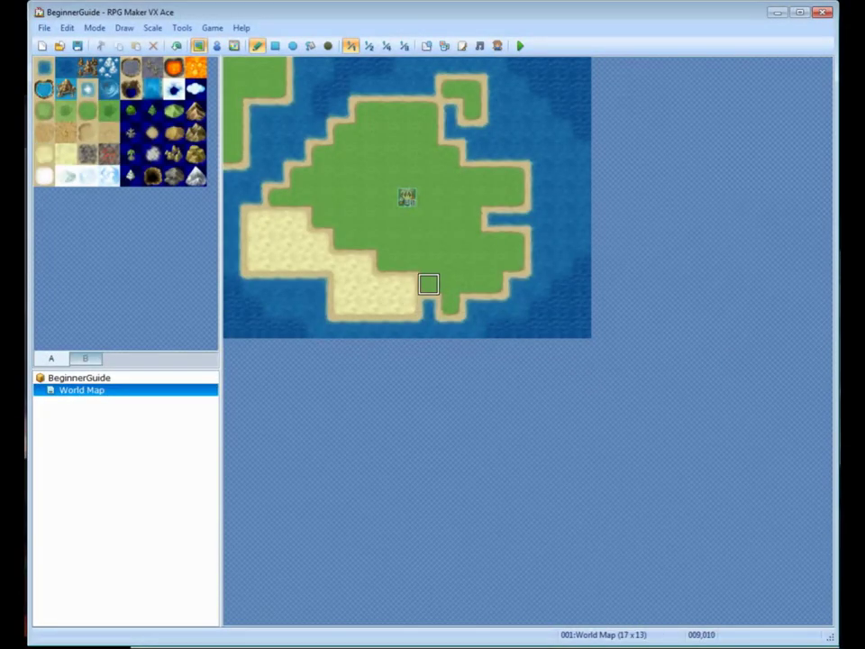
left_click(406, 284)
left_click(407, 305)
right_click(429, 305)
left_click(429, 284)
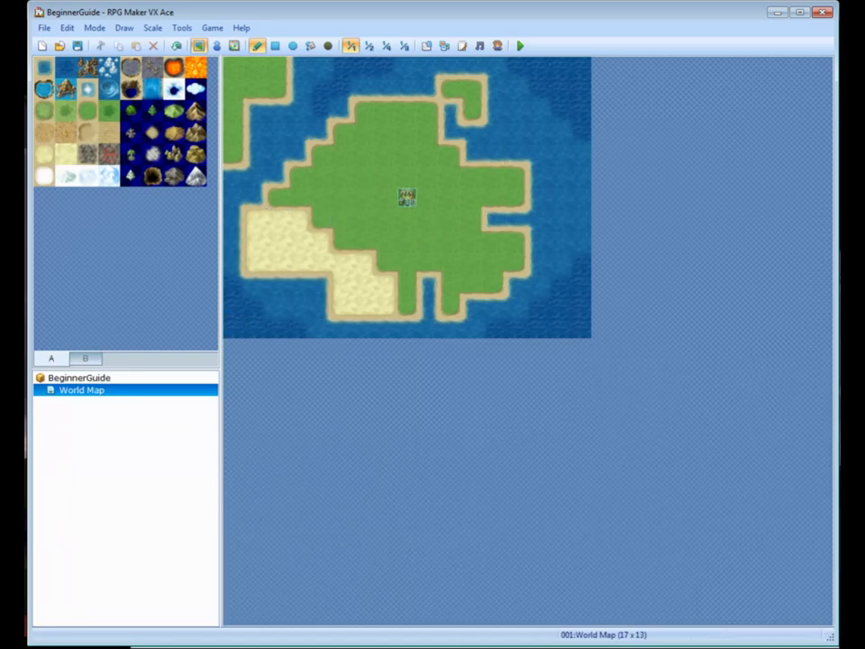
Study the guide's example map and examine the tree, hill and mountain tiles in the tileset.
key("super+Down")
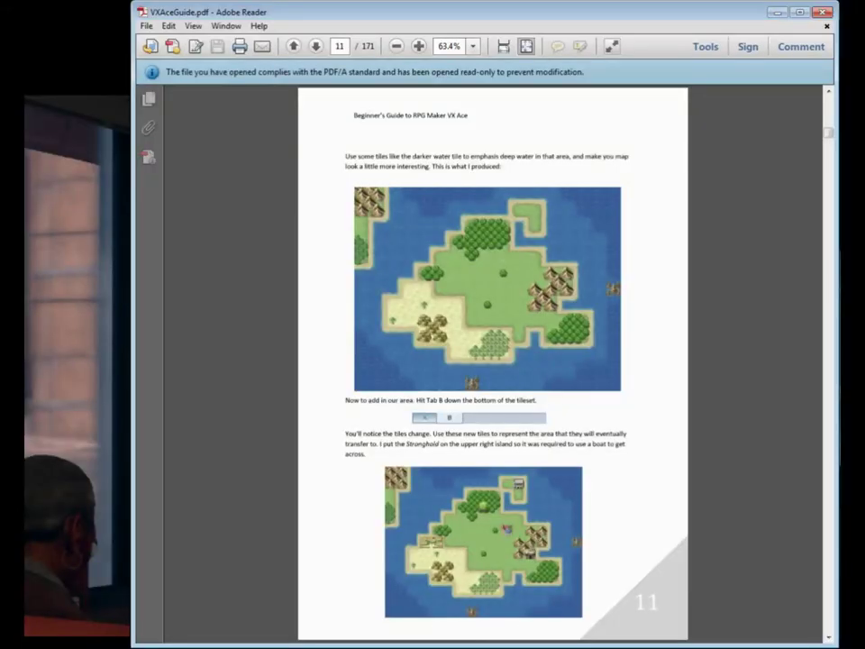
key("alt+Tab")
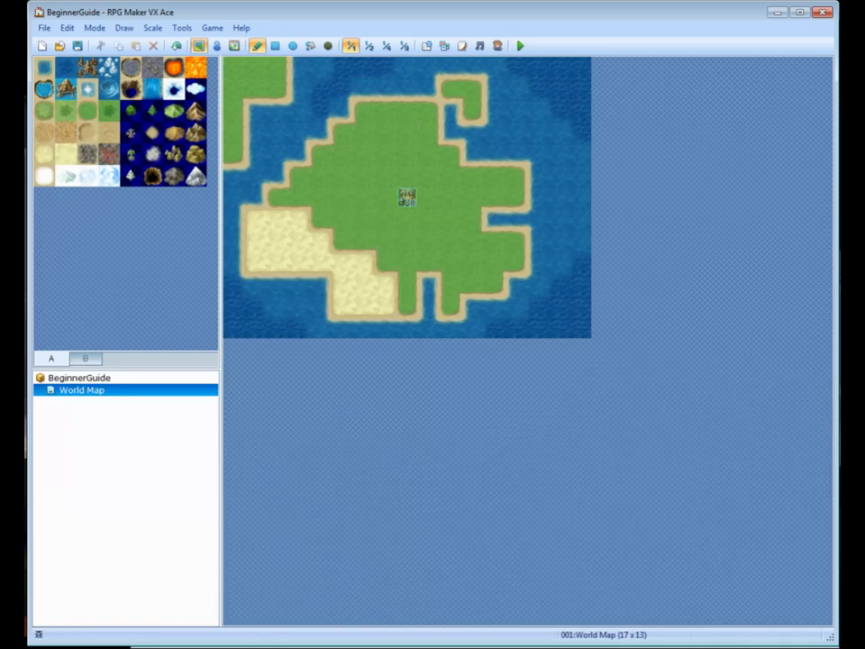
left_click(152, 110)
left_click(130, 110)
left_click(174, 110)
left_click(131, 153)
left_click(152, 153)
left_click(174, 153)
left_click(195, 153)
left_click(195, 175)
left_click(174, 176)
left_click(130, 176)
left_click(173, 175)
left_click(195, 175)
left_click(196, 153)
Paint dense forest on the main island's southeast part from 010,011 to 012,009 and, after checking the guide, along its northern edge.
left_click(131, 111)
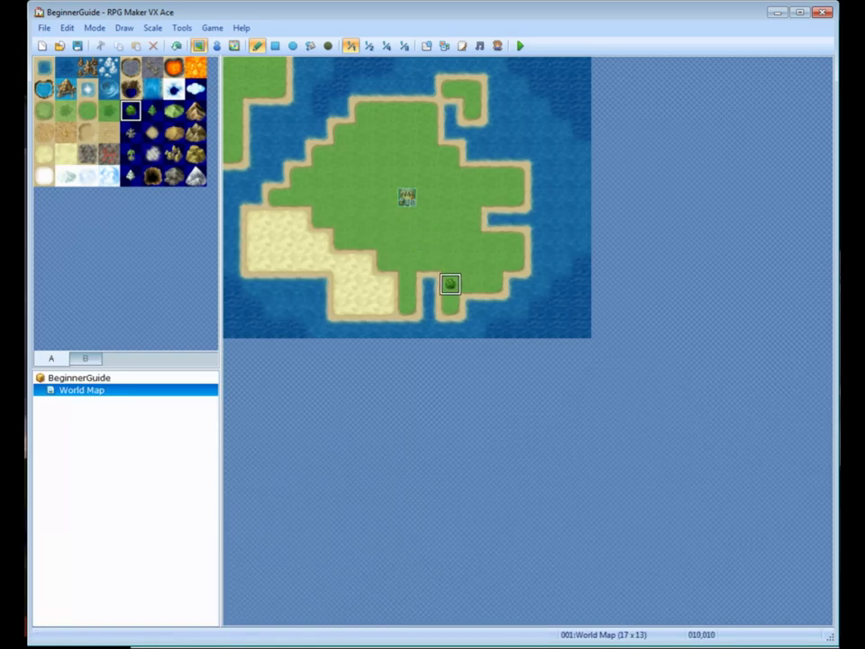
mouse_move(449, 284)
left_mouse_down()
mouse_move(472, 283)
mouse_move(471, 261)
mouse_move(492, 281)
mouse_move(494, 262)
left_mouse_up()
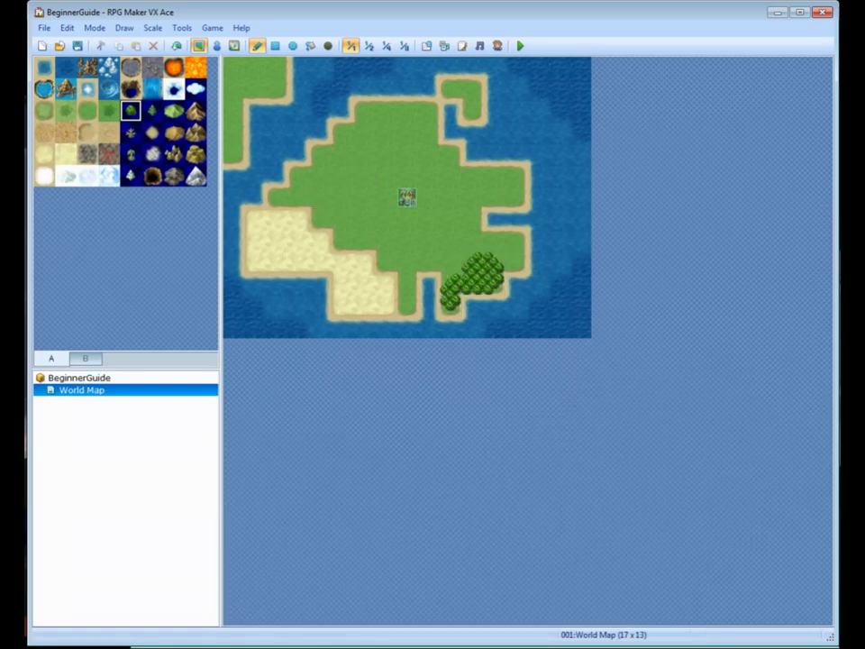
key("alt+Tab")
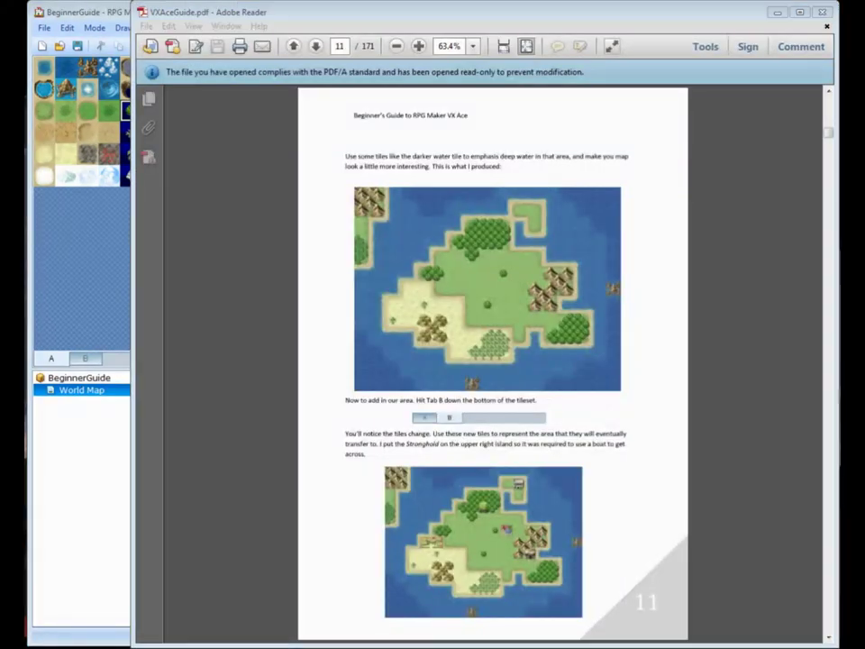
key("alt+Tab")
left_click(428, 110)
mouse_move(428, 110)
left_mouse_down()
mouse_move(427, 130)
mouse_move(406, 110)
mouse_move(364, 110)
mouse_move(363, 133)
mouse_move(341, 129)
left_mouse_up()
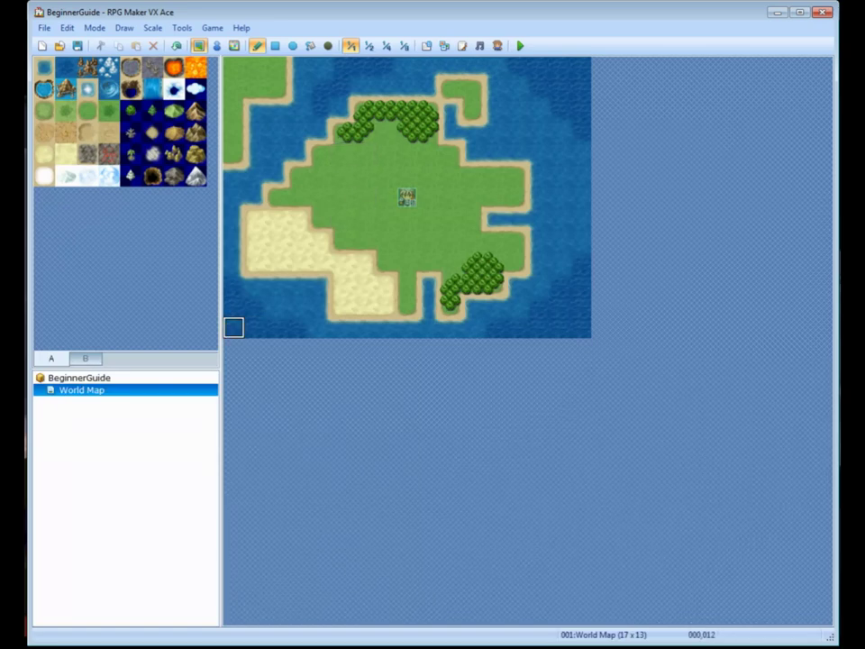
Check the guide and paint a three-tile forest around 003,006 and 004,005, plus a single tree tile at 006,006.
key("alt+Tab")
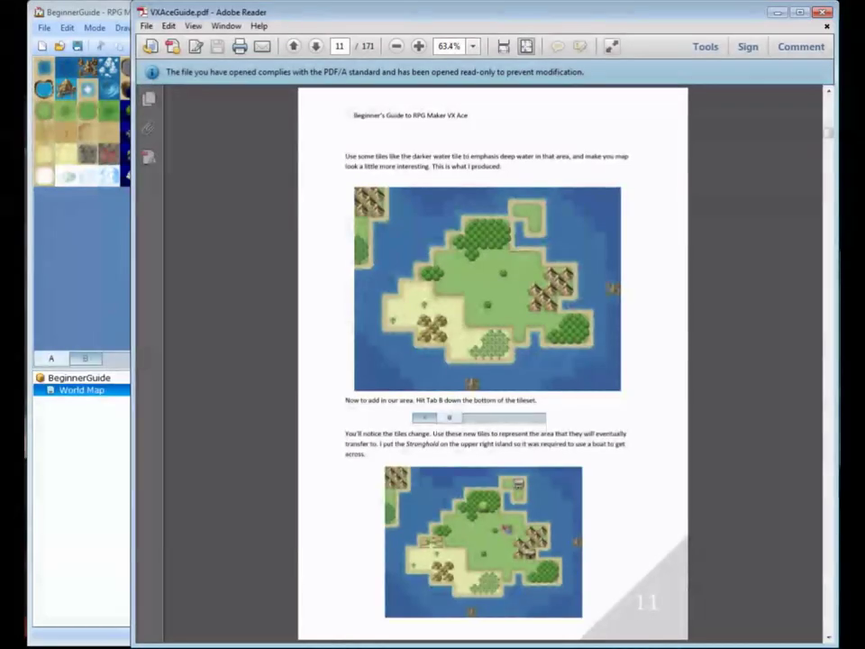
key("alt+Tab")
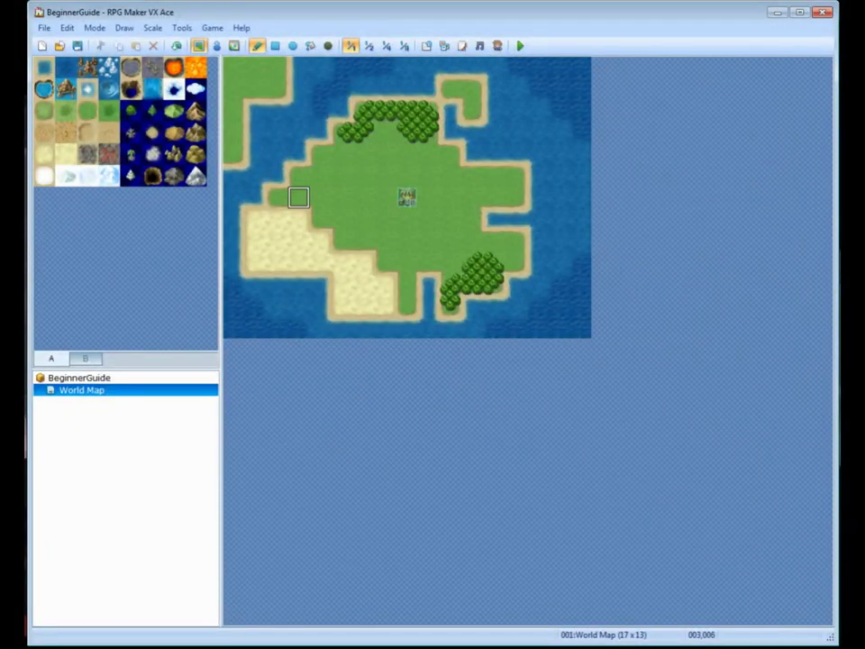
mouse_move(298, 197)
left_mouse_down()
mouse_move(321, 197)
mouse_move(320, 176)
left_mouse_up()
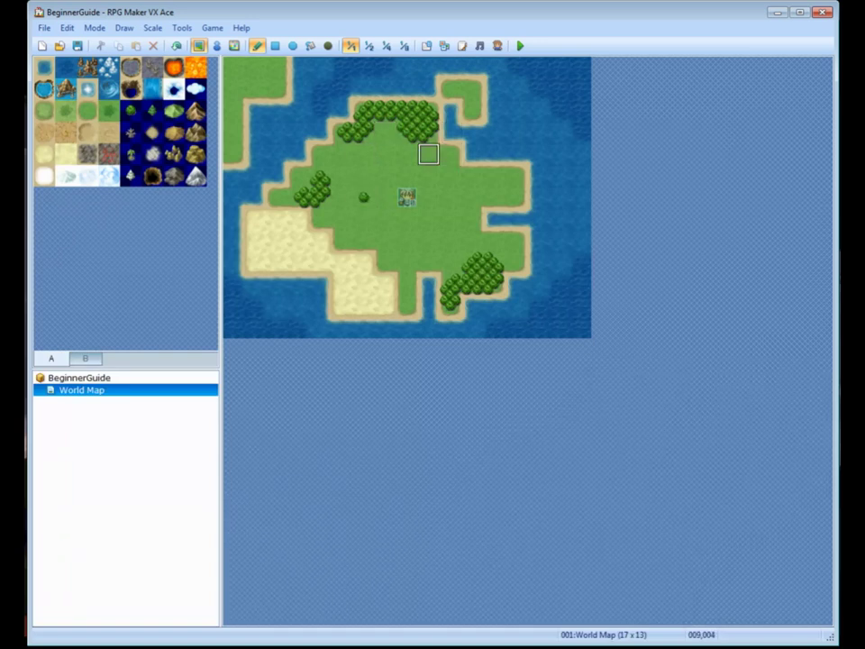
left_click_drag(450, 241, 428, 242)
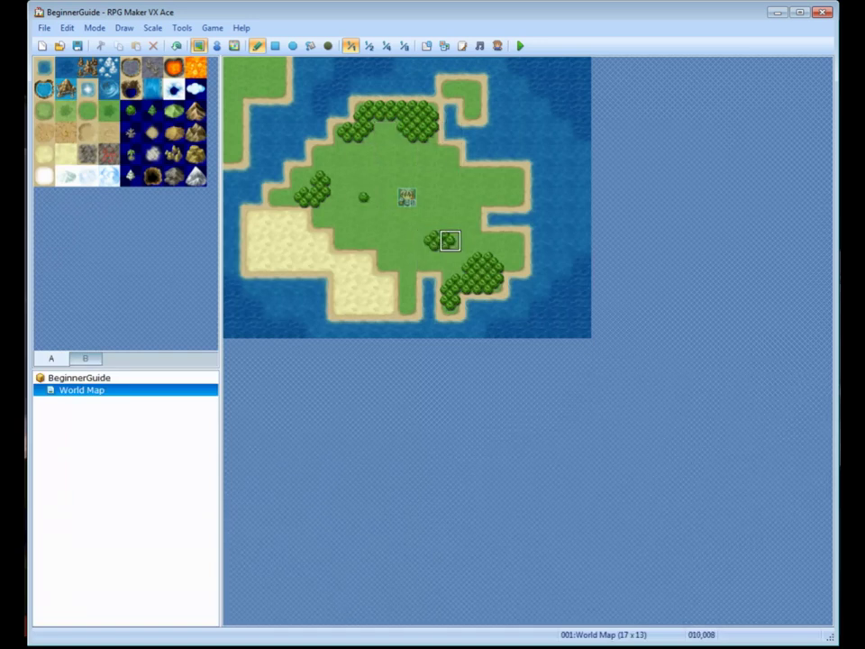
left_click(449, 263)
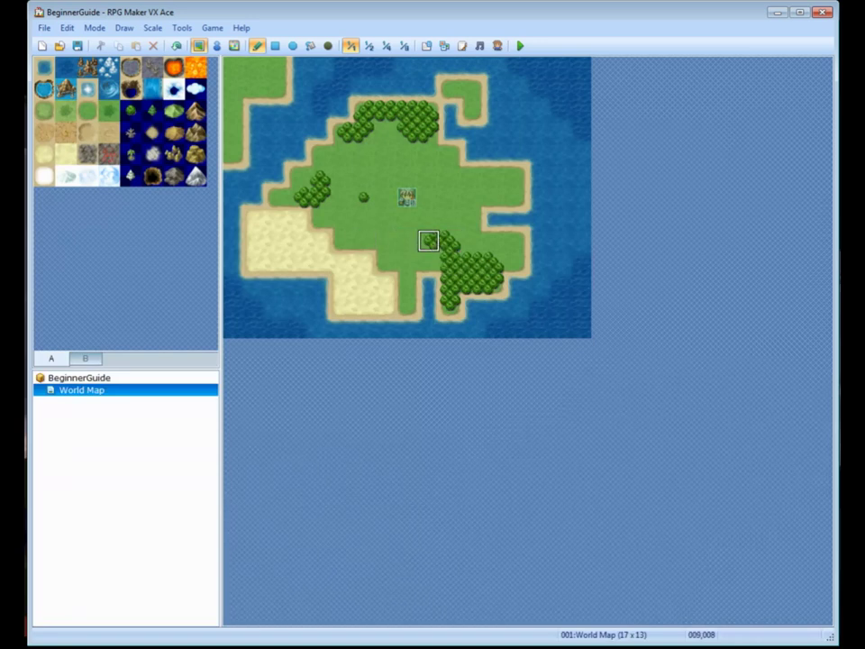
key("ctrl+z")
Place a single tree at 007,007 and paint a palm grove on the desert at 005,010–006,011 and 007,011.
left_click(385, 219)
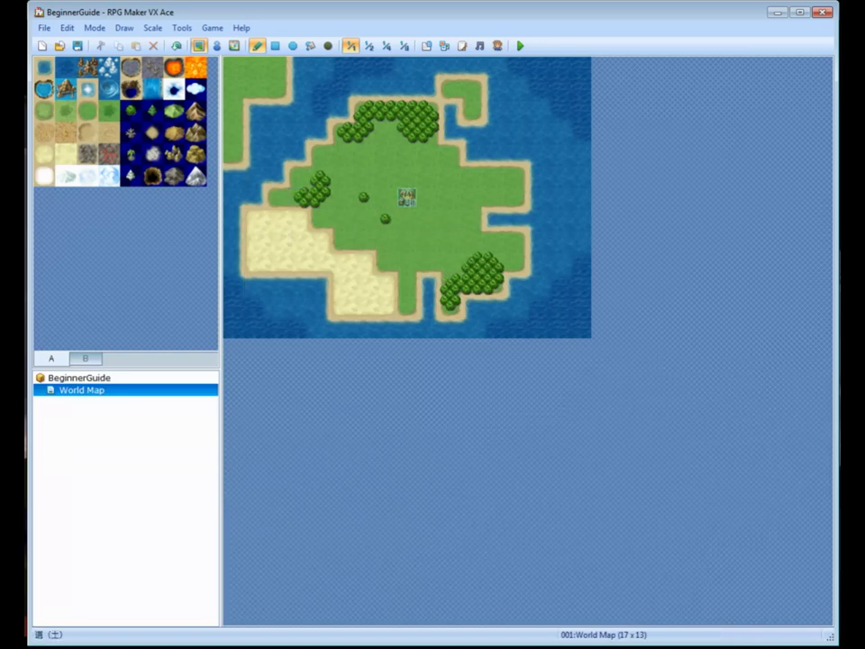
left_click(131, 154)
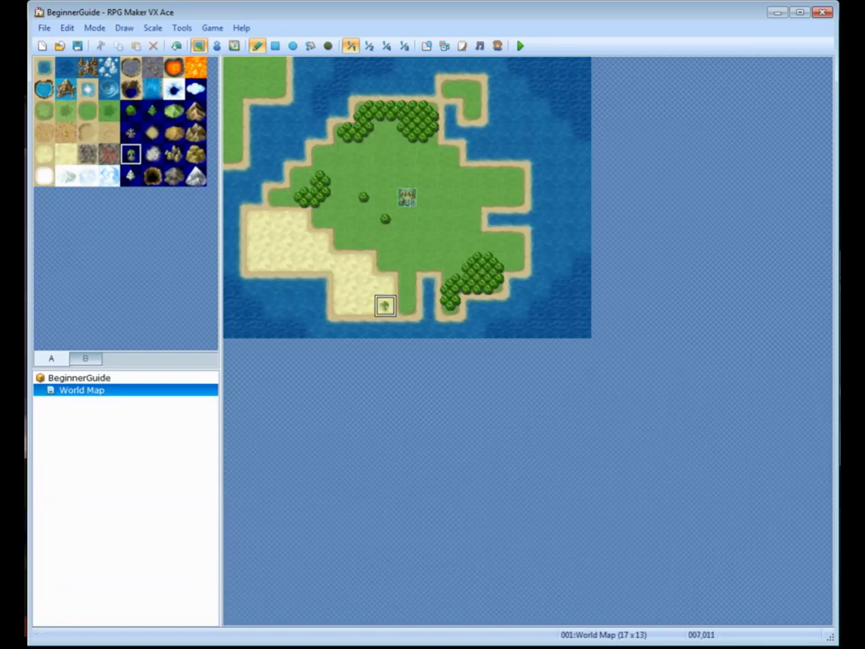
left_click_drag(385, 306, 363, 305)
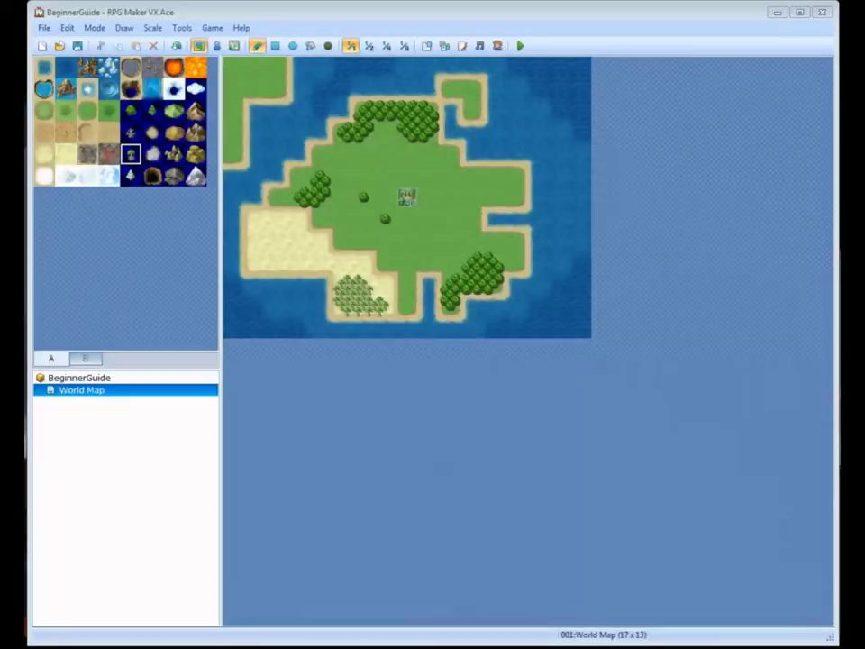
Check the guide's map and place sandstone mountain tiles on the desert at 003,009 and 002,009.
key("alt+Tab")
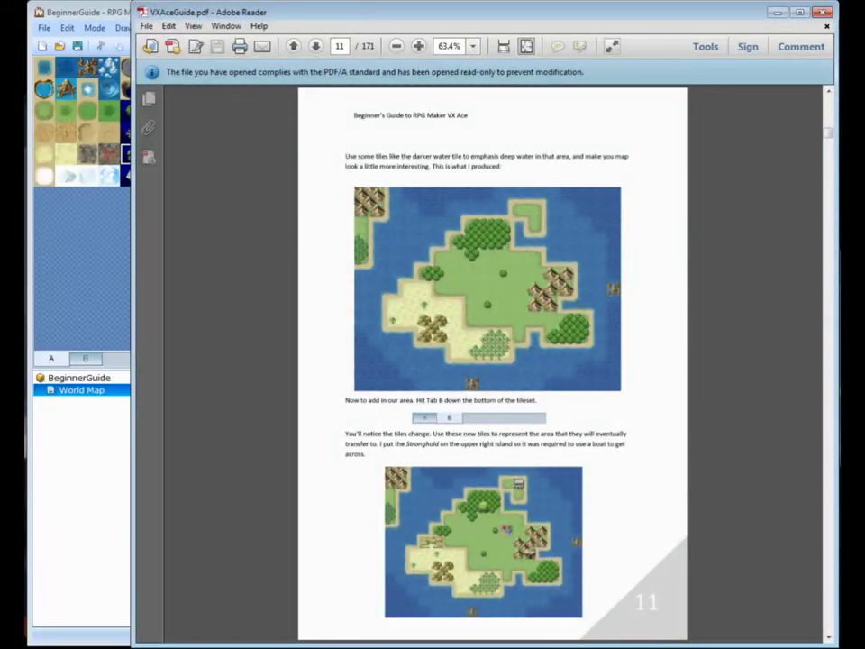
key("alt+Tab")
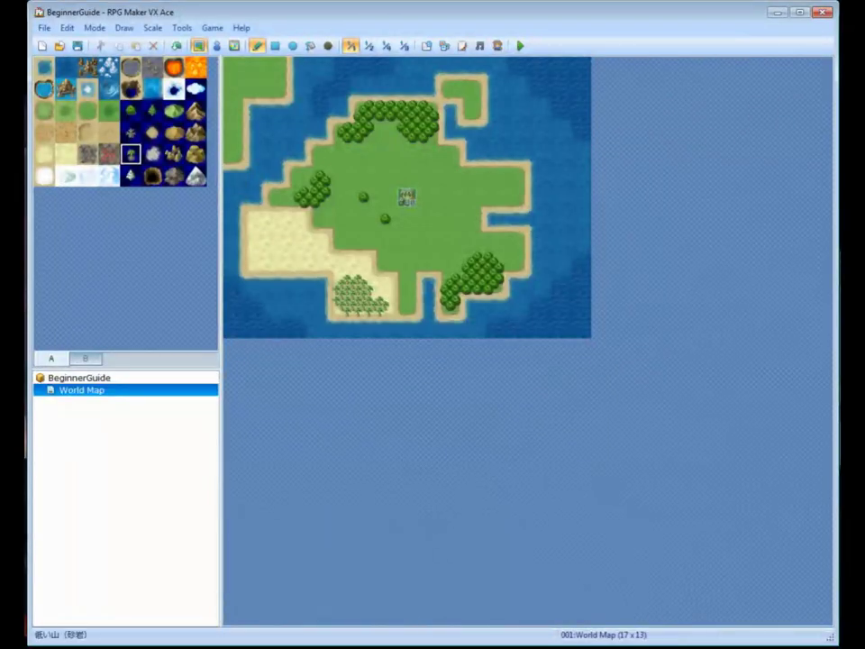
left_click(195, 154)
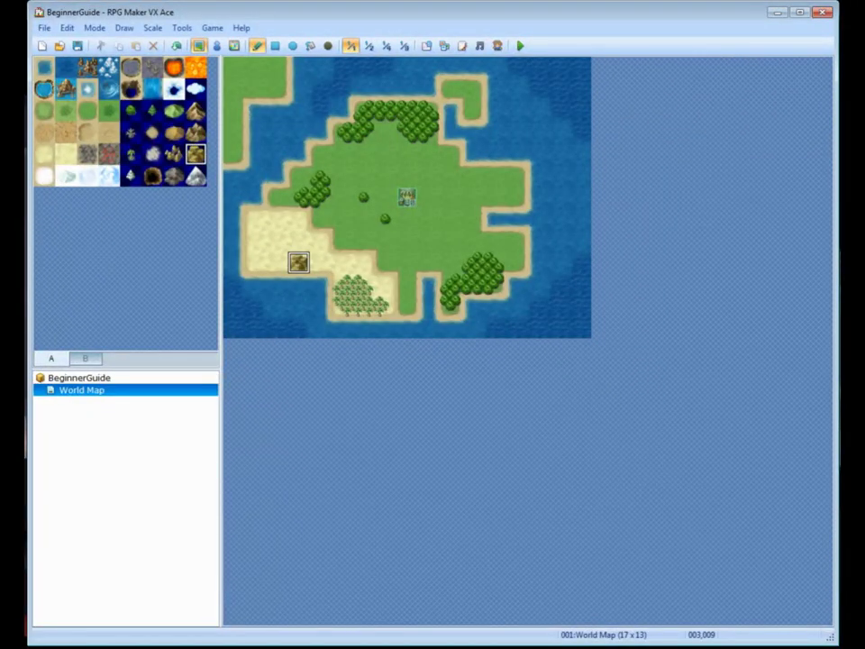
left_click(298, 262)
left_click(276, 263)
Extend the desert sand over 003,010 and 004,010, and add sandstone mountain tiles at 003,010 and 004,009.
right_click(320, 262)
left_click_drag(320, 284, 298, 284)
right_click(298, 262)
left_click(298, 284)
left_click(320, 262)
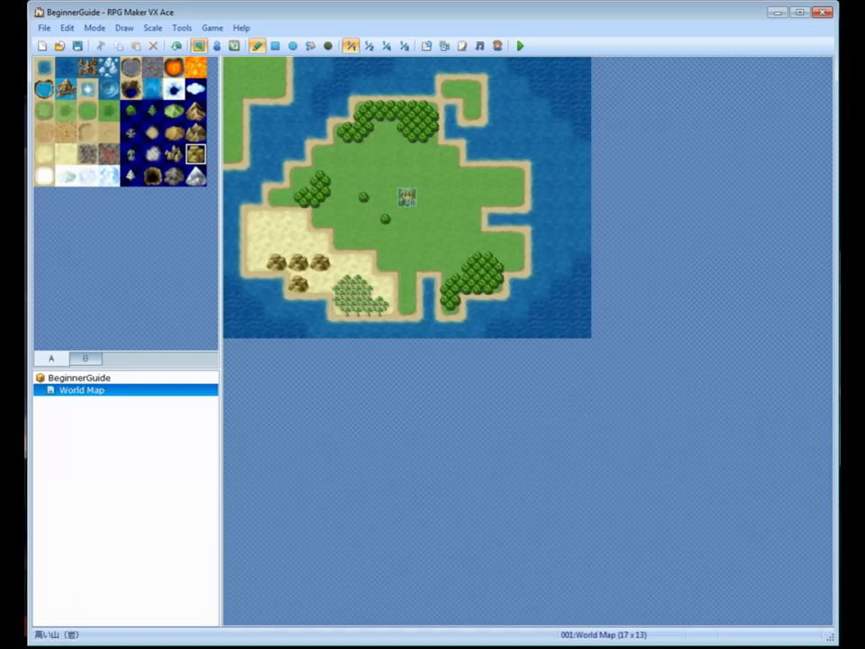
Place rocky mountains at 012,005 and 013,006, and brown peaks at 012,006, 013,005 and from 010,005 to 011,006.
left_click(196, 133)
left_click(493, 176)
left_click(514, 197)
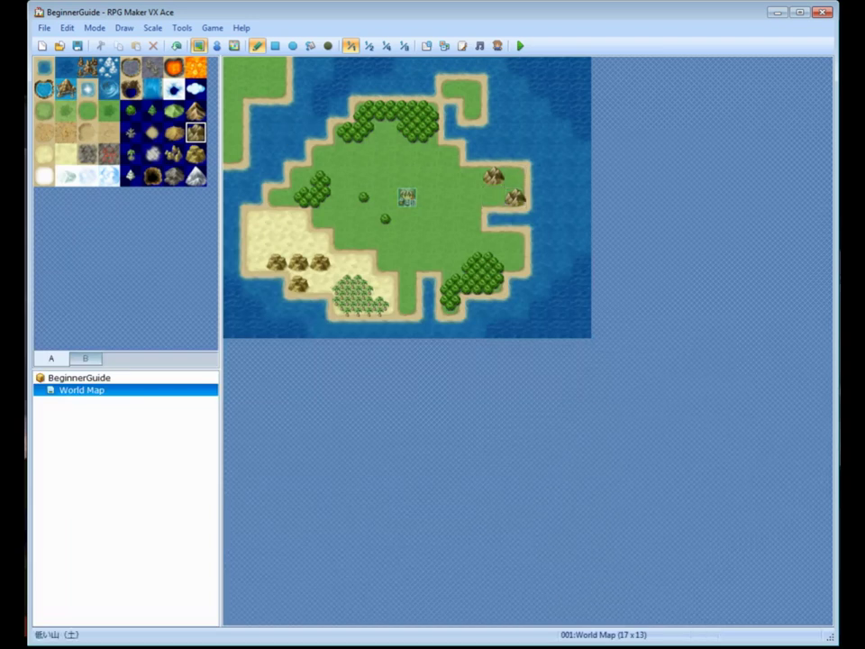
left_click(196, 110)
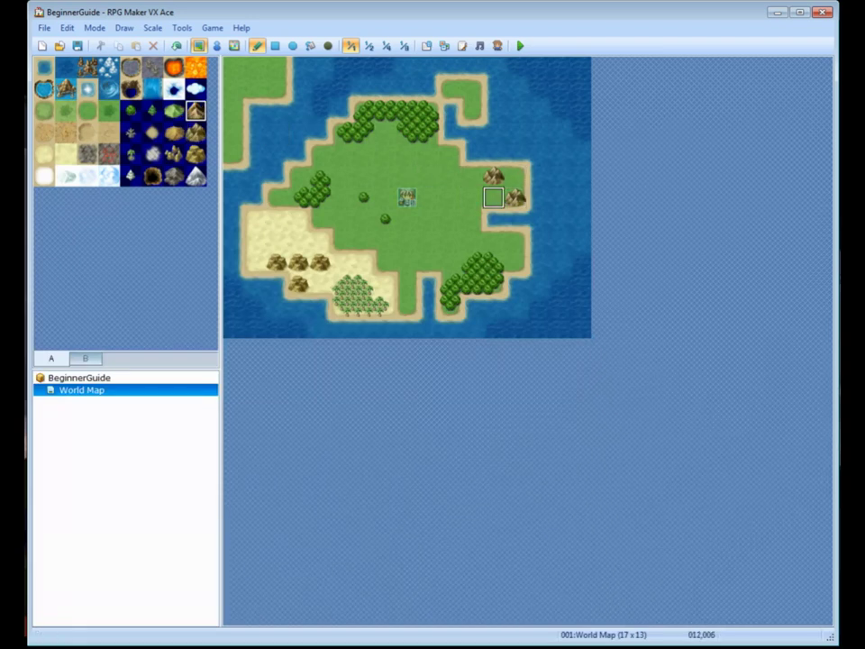
left_click(493, 198)
left_click(515, 176)
left_click(471, 176)
left_click(471, 197)
left_click(449, 197)
left_click(450, 176)
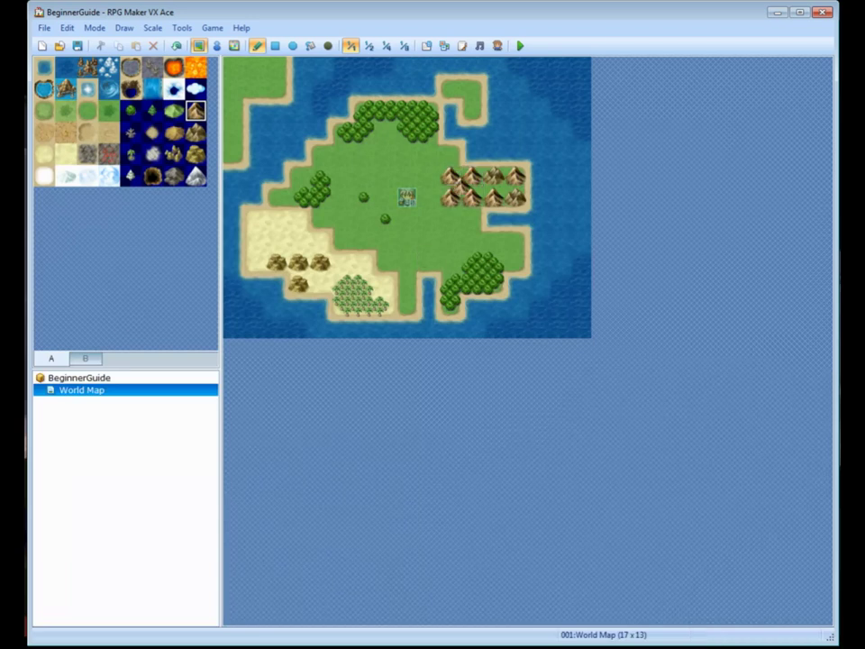
Repaint the brown peaks at 013,005 and 012,006 as rocky mountains.
left_click(195, 133)
left_click(515, 176)
left_click(514, 176)
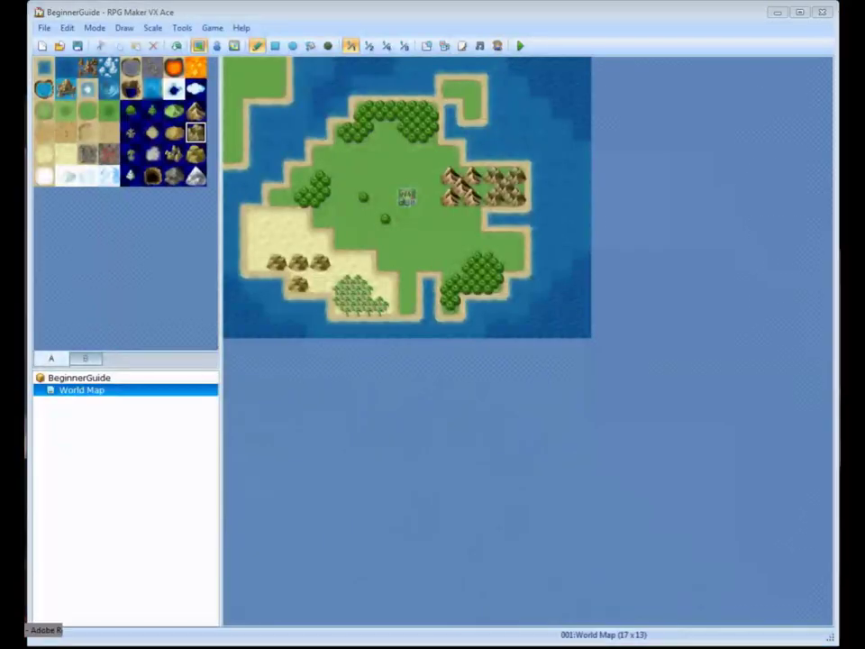
Check the guide and place rocky mountains on the northwest island from 000,000 to 002,000 and at 000,001.
key("alt+Tab")
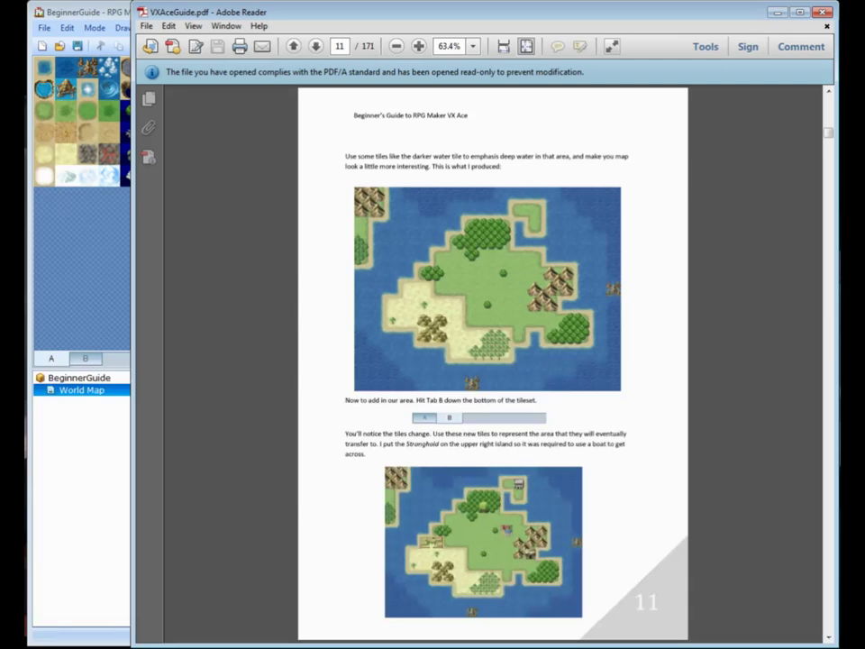
key("alt+Tab")
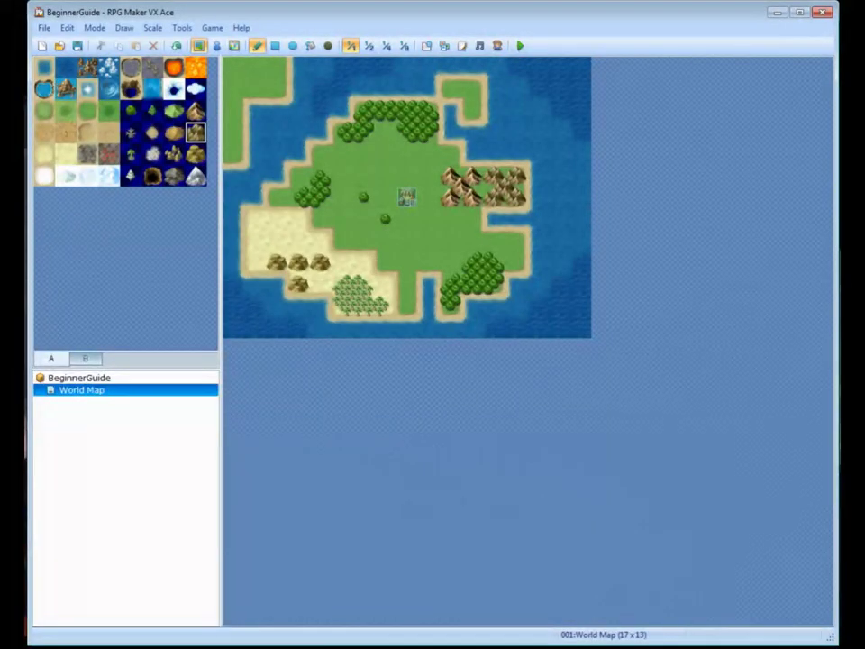
left_click(233, 67)
left_click(255, 67)
left_click(233, 88)
left_click(276, 67)
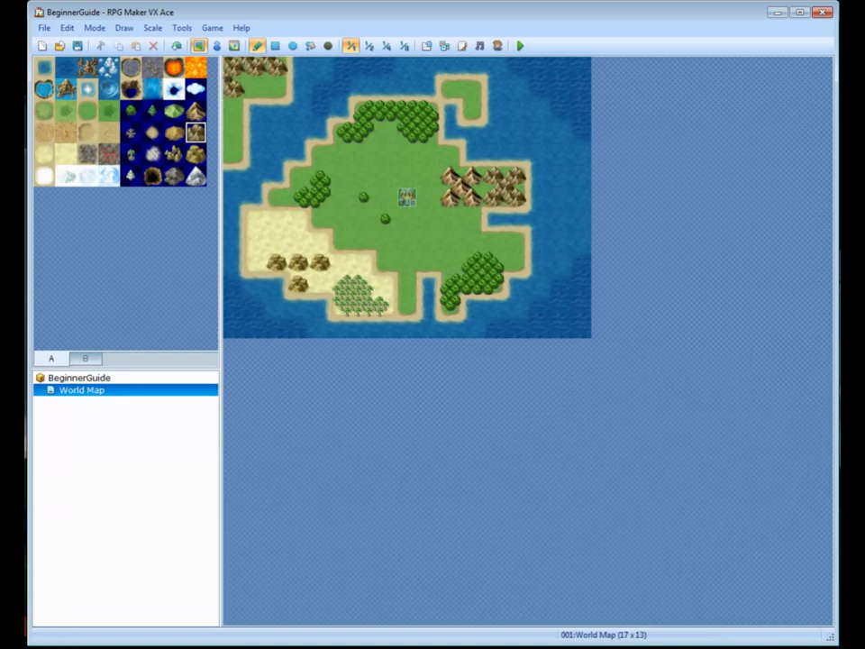
Add a round tree at 000,002 and conifer tiles at 000,003, 000,004 and 001,001 on the northwest island.
left_click(131, 110)
left_click(233, 110)
left_click(233, 132)
left_click(152, 110)
left_click(233, 153)
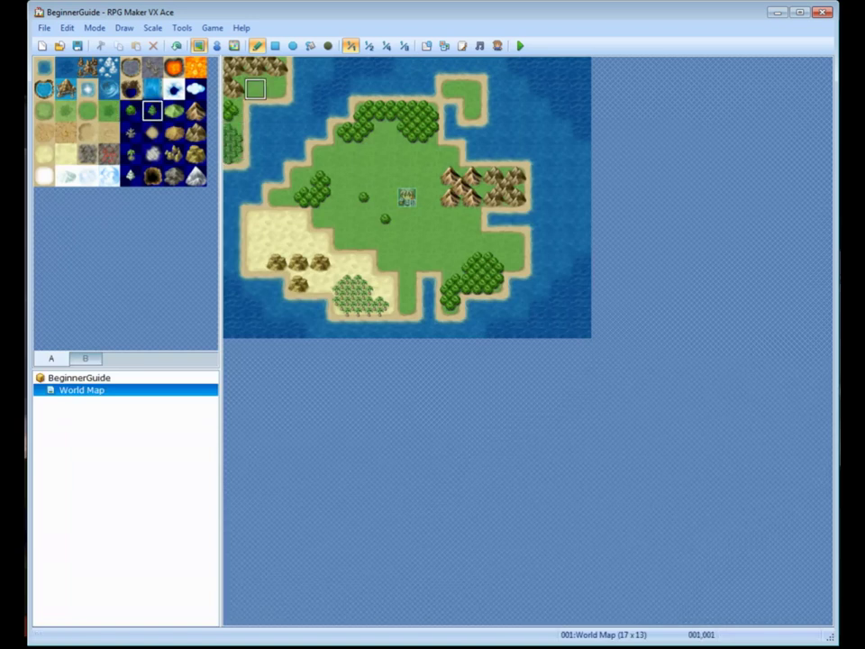
left_click(255, 89)
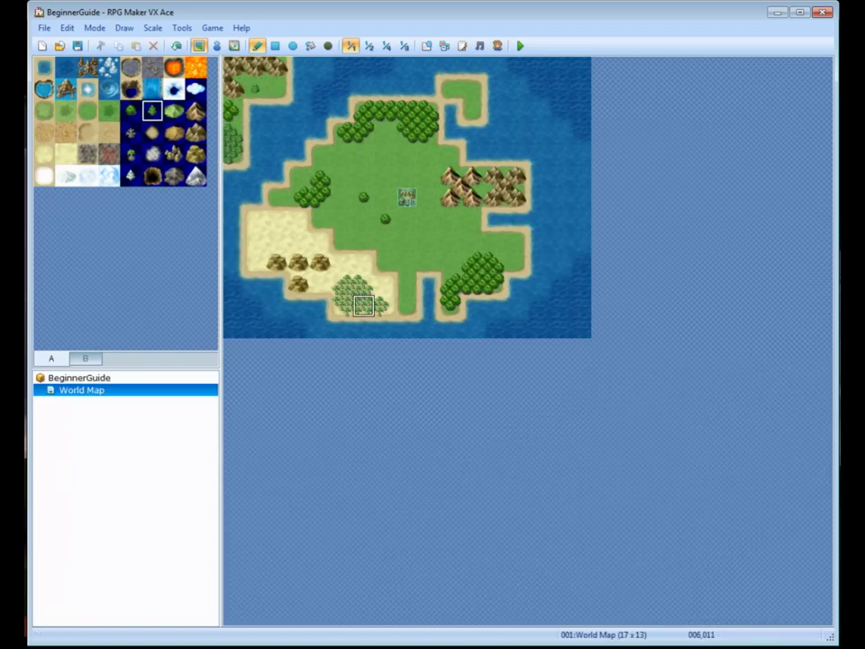
Place single conifer tiles on the main island at 009,008 and 013,008.
left_click(428, 241)
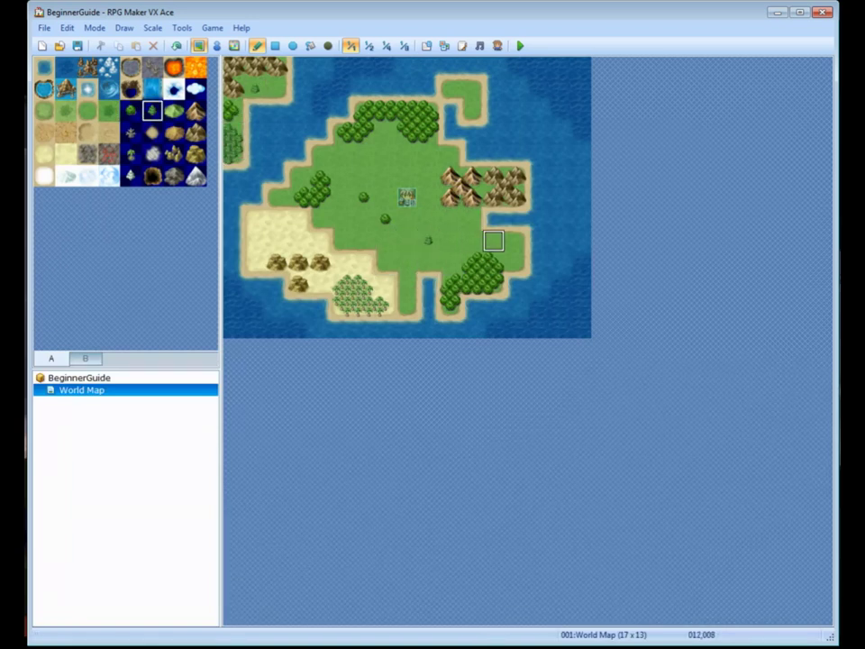
left_click(515, 240)
left_click(472, 262)
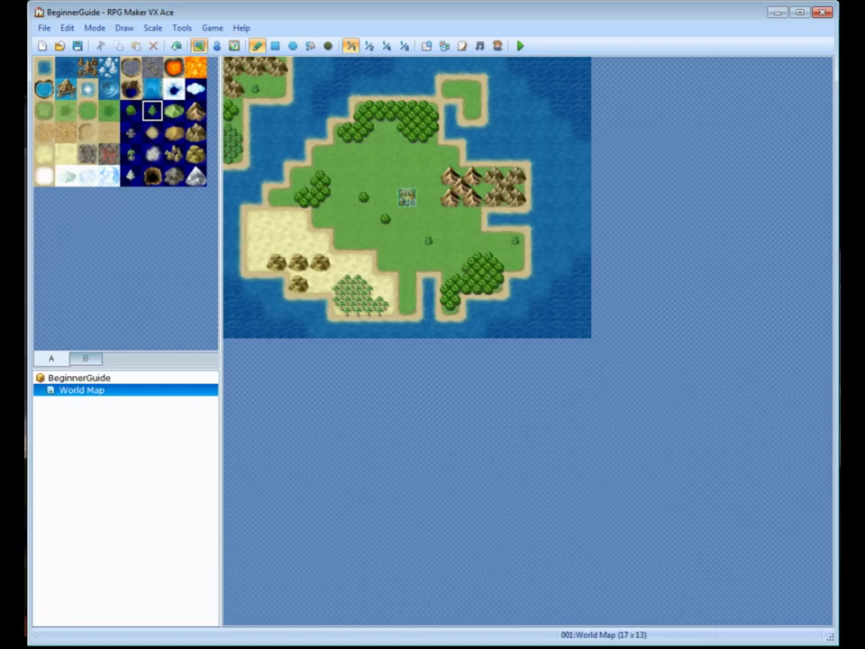
From tileset B, place a cave entrance on the mountain at 011,006 and try the small winding path tile at 011,007.
left_click(84, 357)
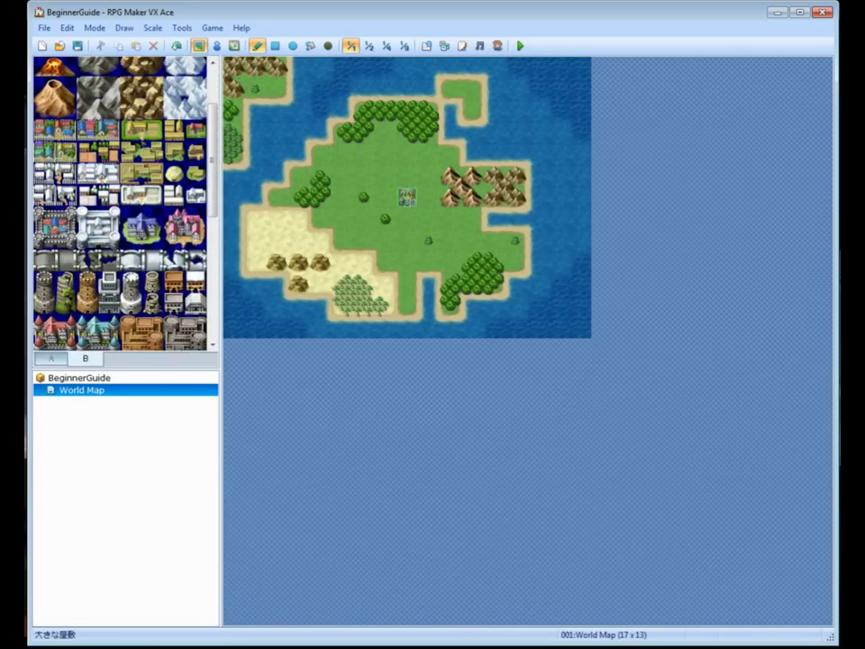
scroll(120, 203, "up", 2)
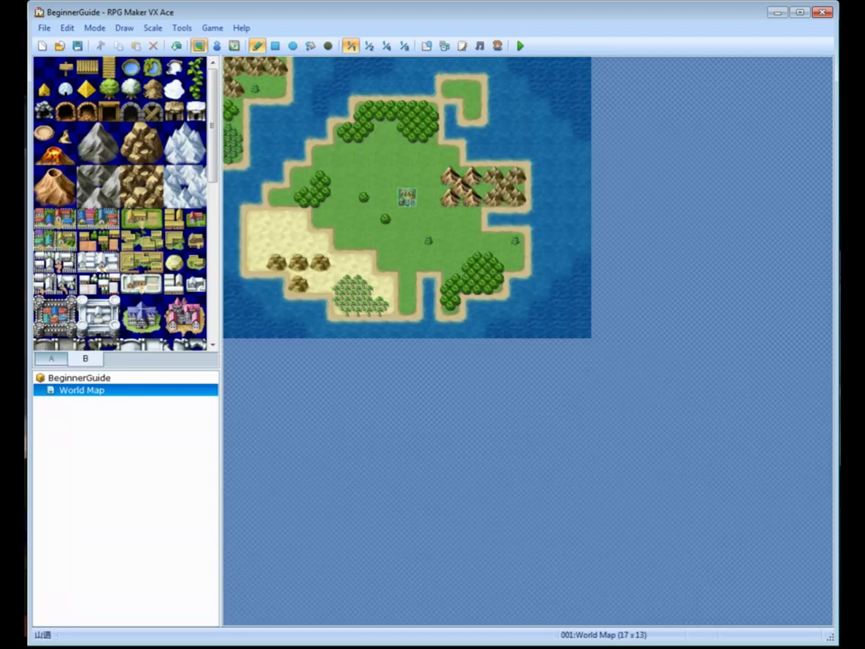
left_click(64, 111)
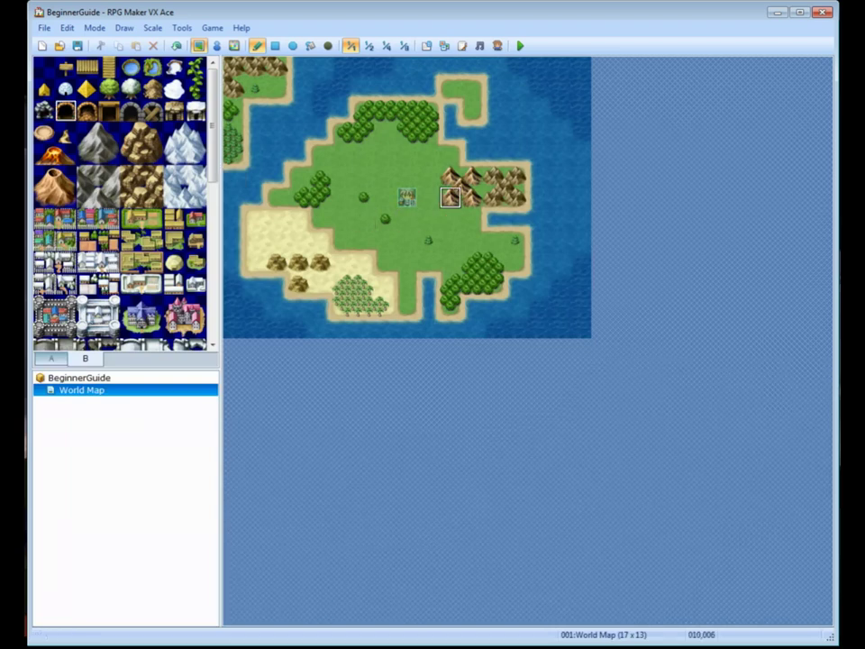
left_click(471, 197)
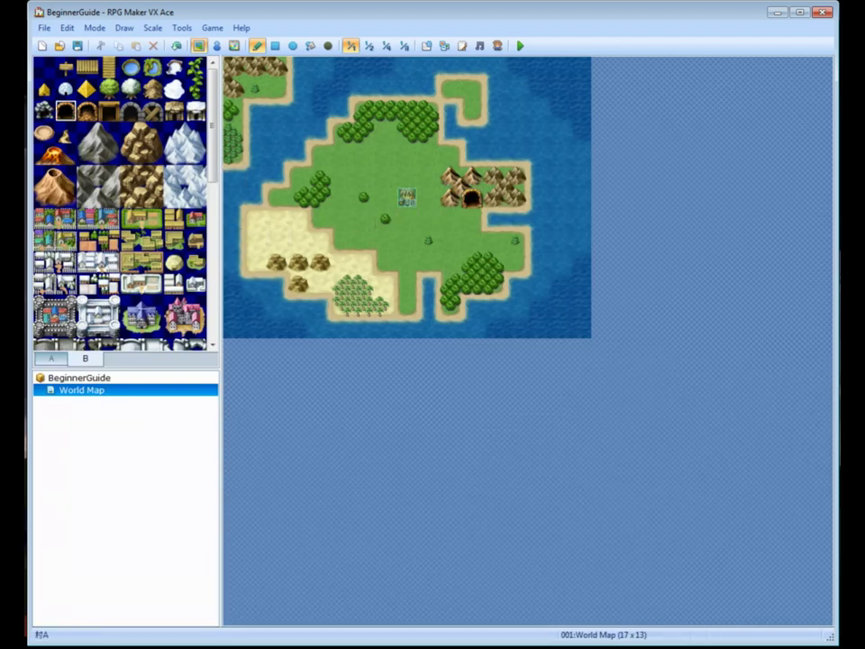
left_click(65, 154)
left_click(64, 133)
left_click(471, 220)
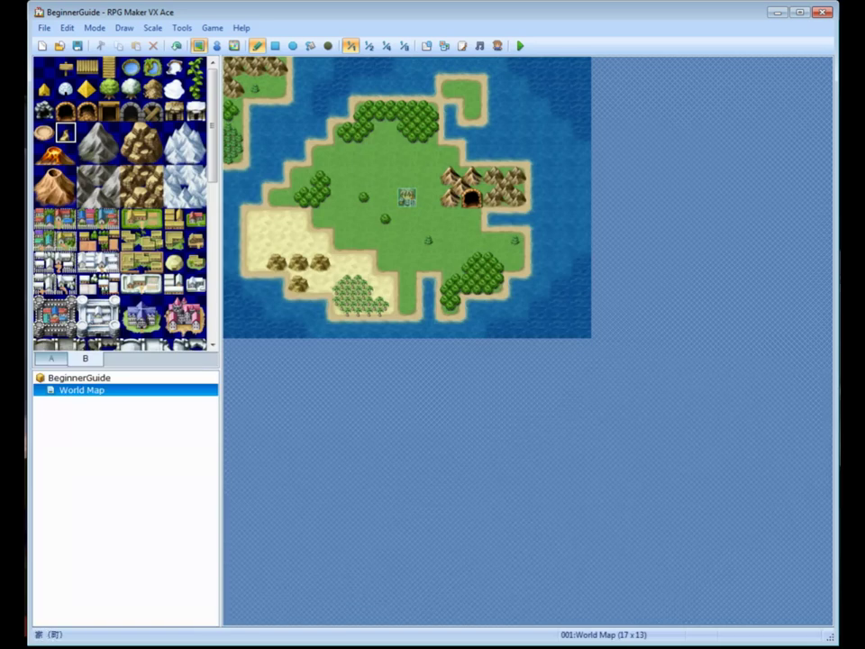
Place the red-and-blue-roofed town tile on the main island at 009,004.
scroll(122, 202, "down", 6)
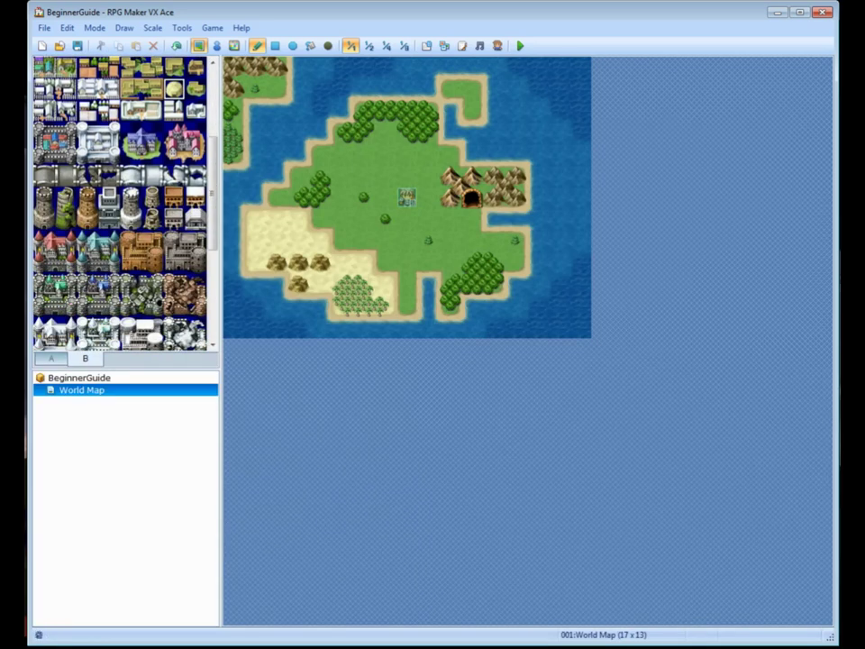
scroll(122, 203, "down", 3)
left_click(131, 240)
left_click(429, 154)
left_click(109, 240)
left_click(130, 240)
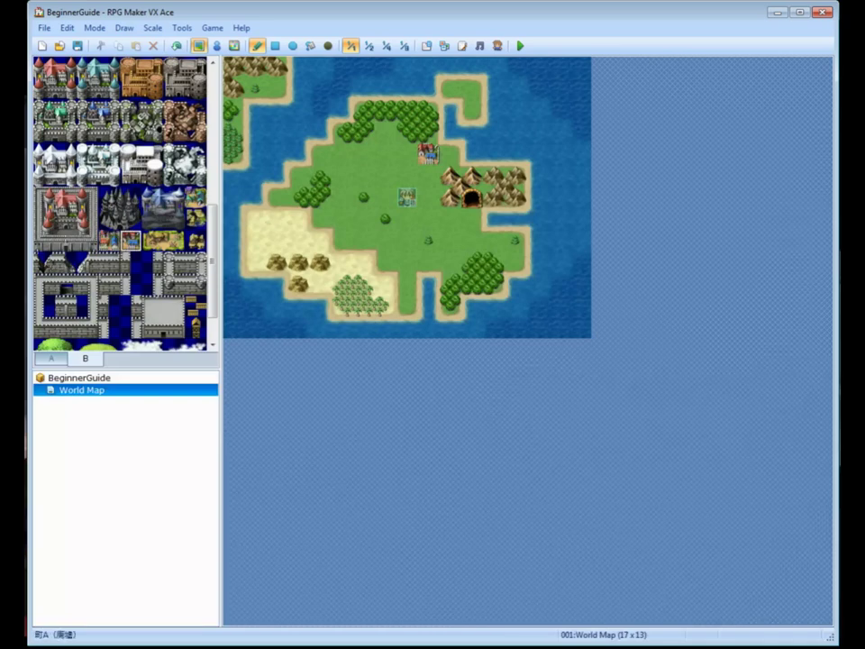
left_click(109, 239)
left_click(131, 240)
left_click(109, 240)
Place a two-tile desert town on the sand at 001,007–002,007.
scroll(122, 199, "down", 2)
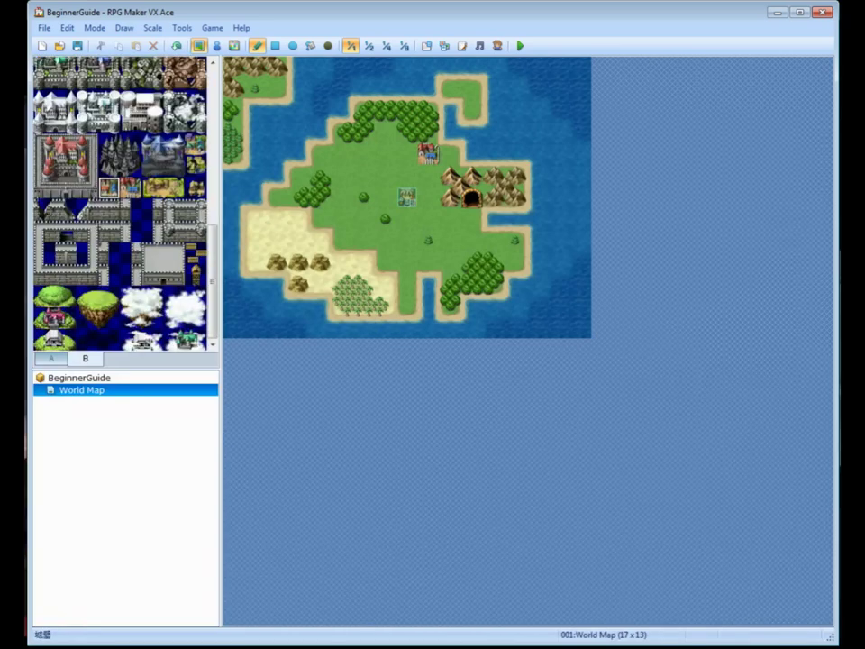
scroll(121, 198, "up", 5)
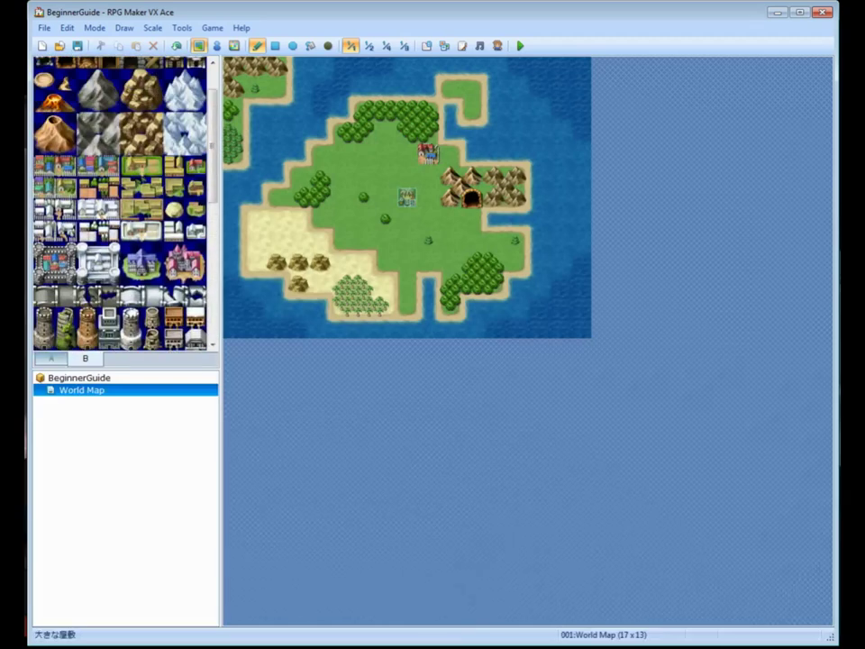
left_click_drag(130, 210, 152, 210)
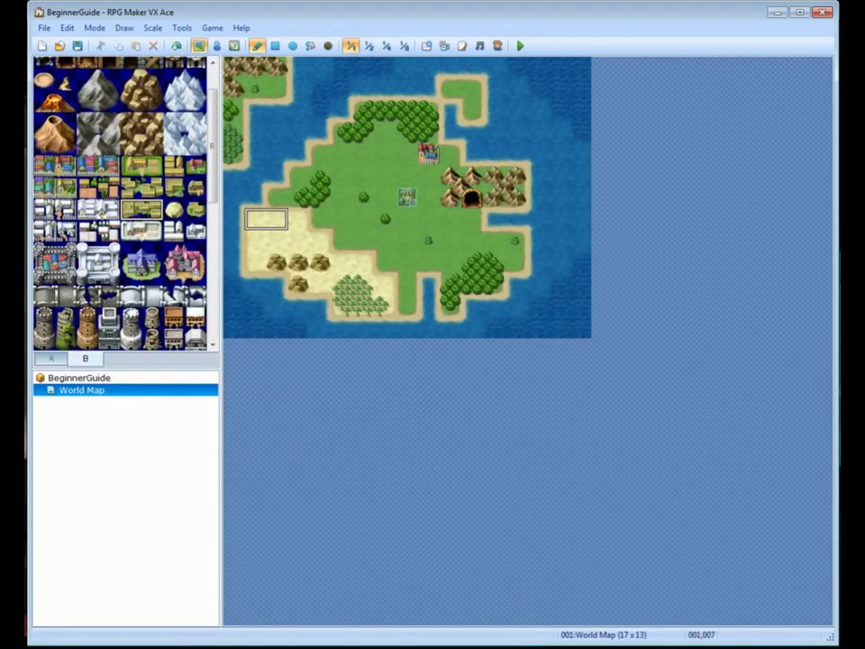
left_click(256, 219)
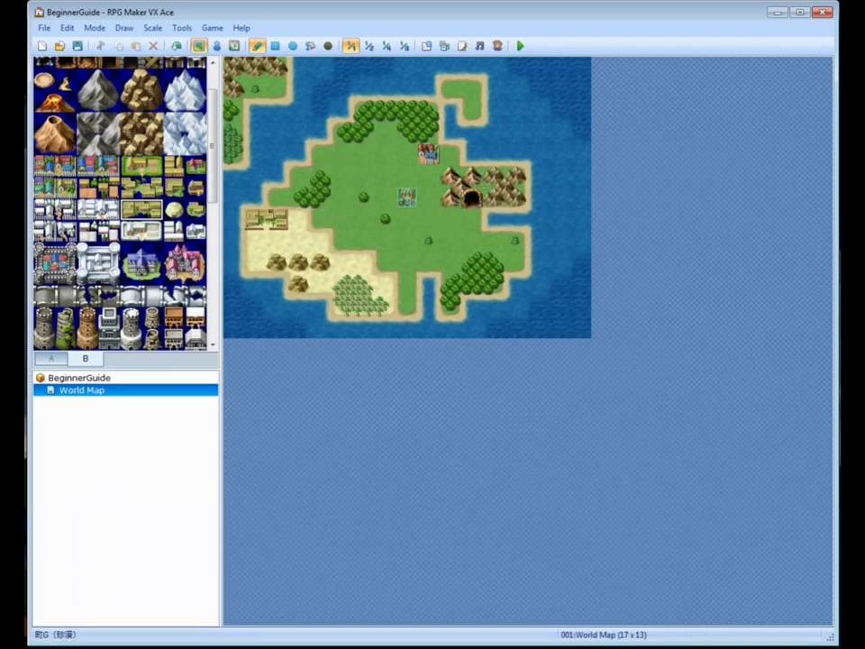
Browse the tileset's buildings and replace the cave entrance at 011,006 with the brown stone shrine entrance.
scroll(130, 166, "down", 3)
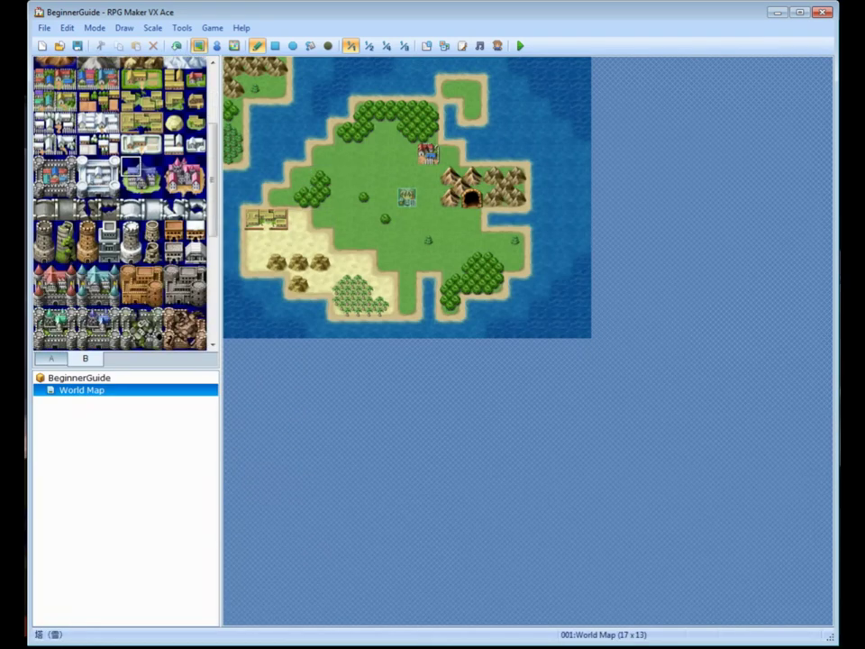
scroll(120, 203, "down", 2)
scroll(120, 202, "down", 5)
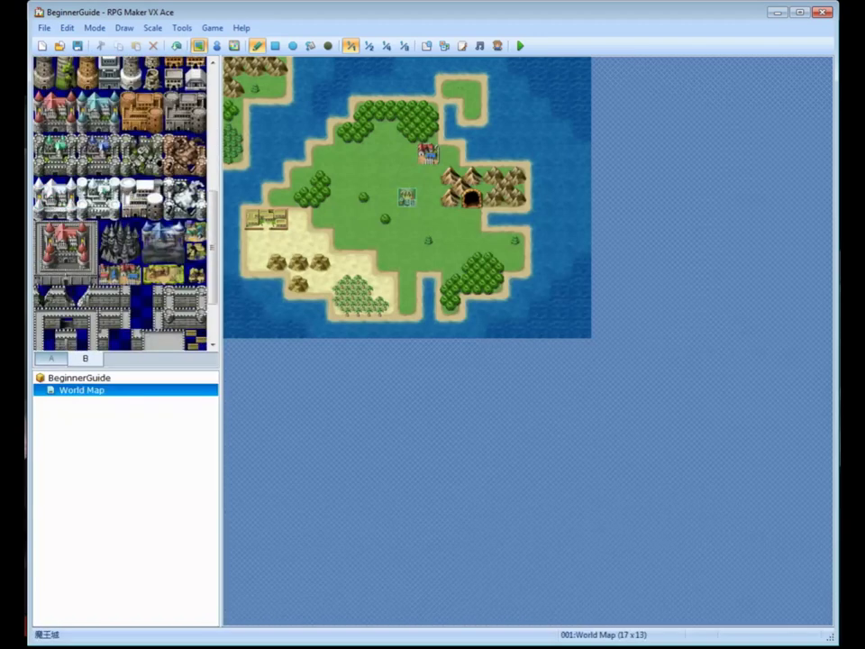
scroll(123, 202, "up", 10)
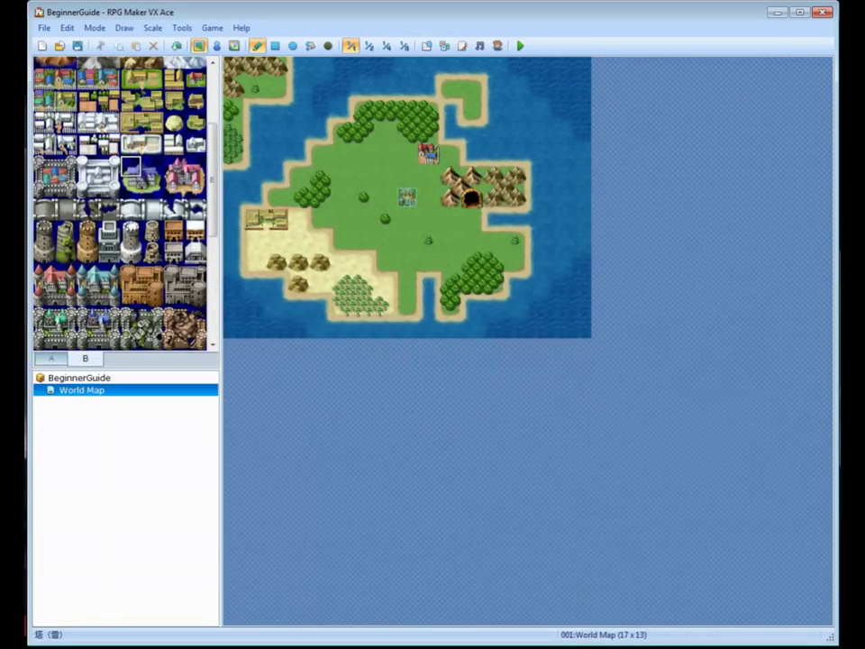
scroll(120, 203, "up", 3)
scroll(120, 203, "up", 2)
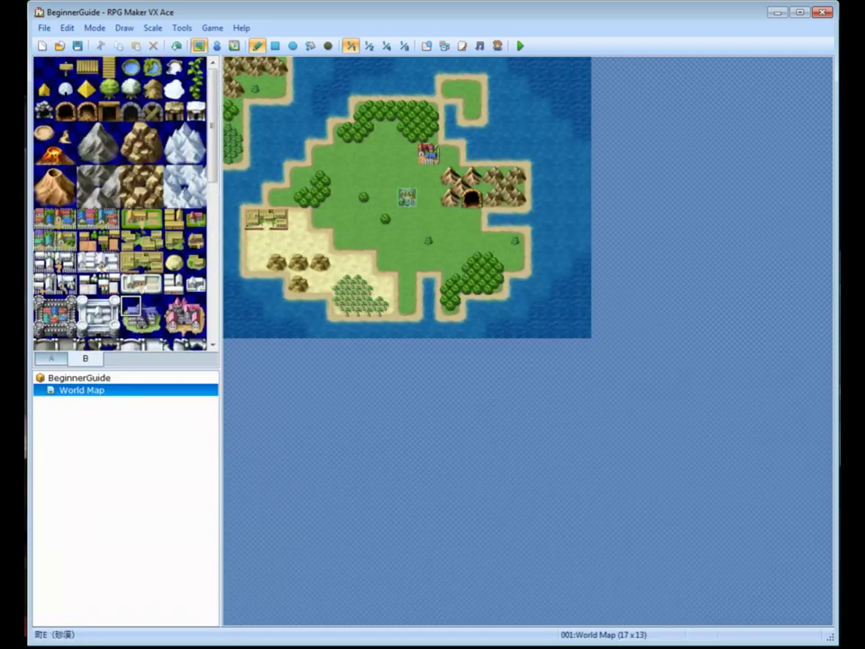
left_click(174, 110)
left_click(471, 197)
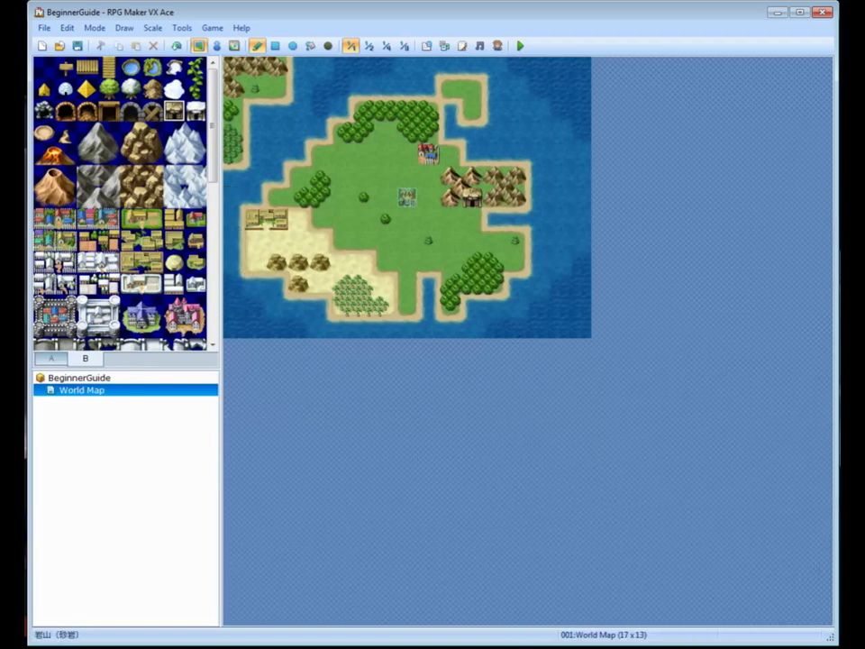
Place the white shrine building on the northeast island at 011,001 and the large light-green tree at 007,003.
left_click(195, 110)
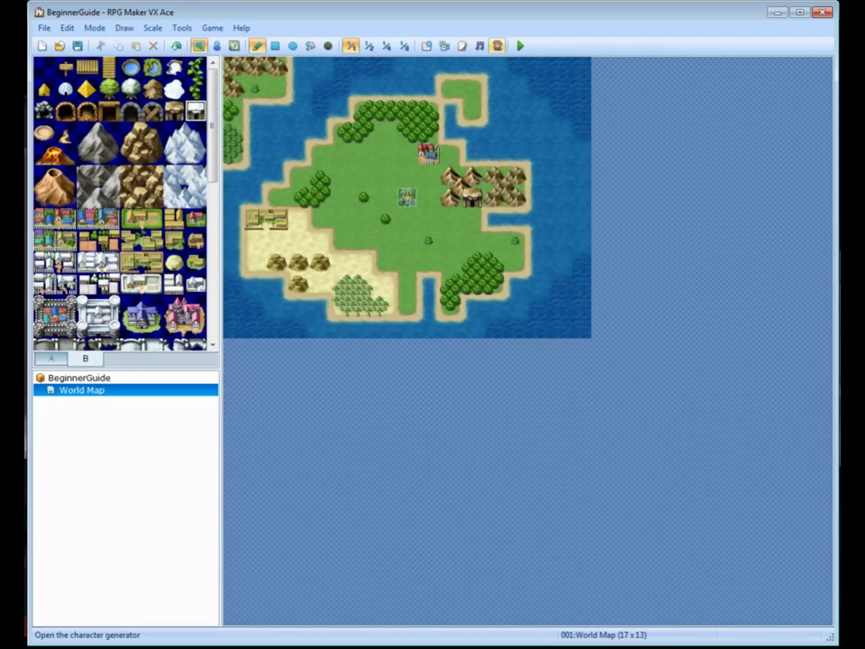
left_click(472, 89)
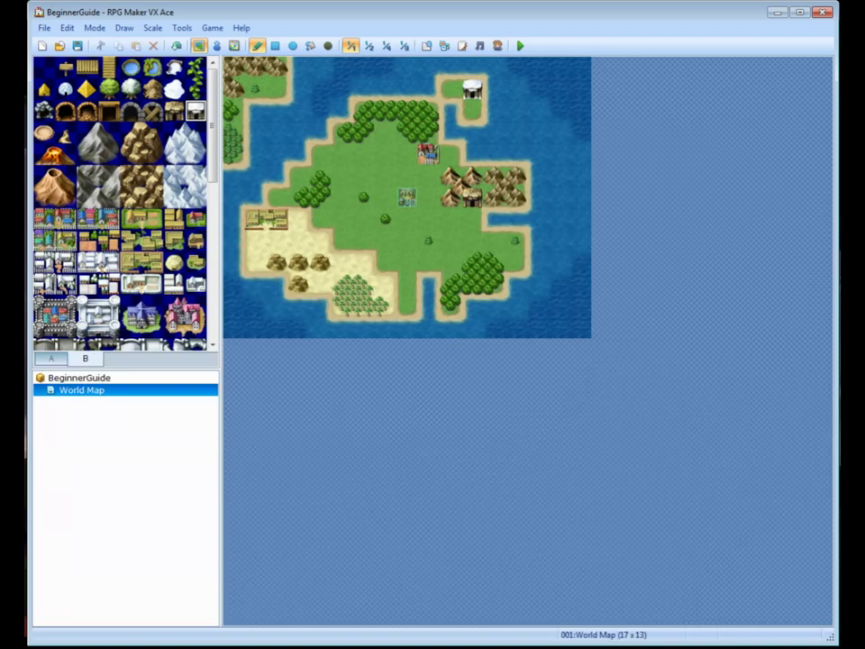
left_click(109, 87)
left_click(385, 131)
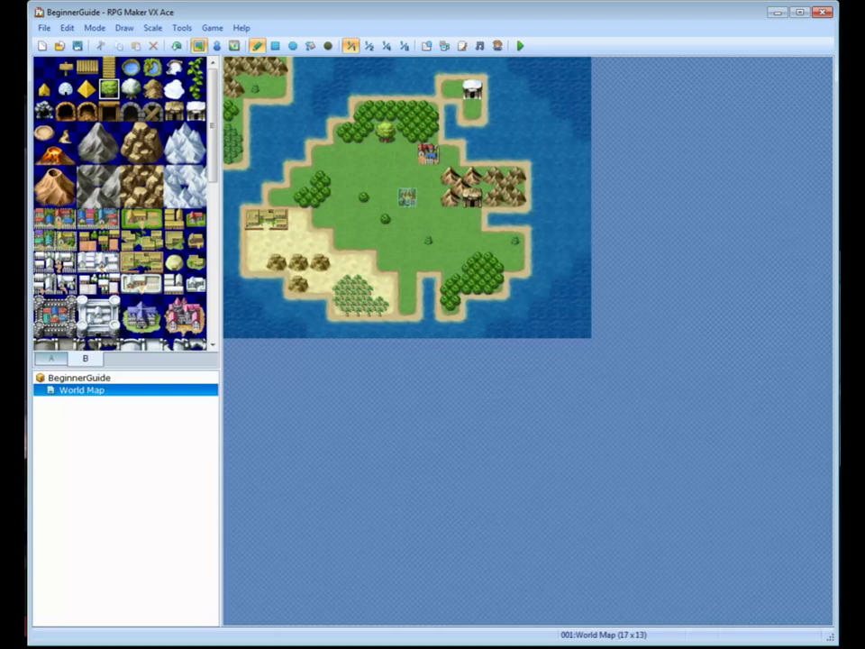
Switch to the guide in Adobe Reader, look ahead through its town-map pages, and return to page 11.
key("alt+Tab")
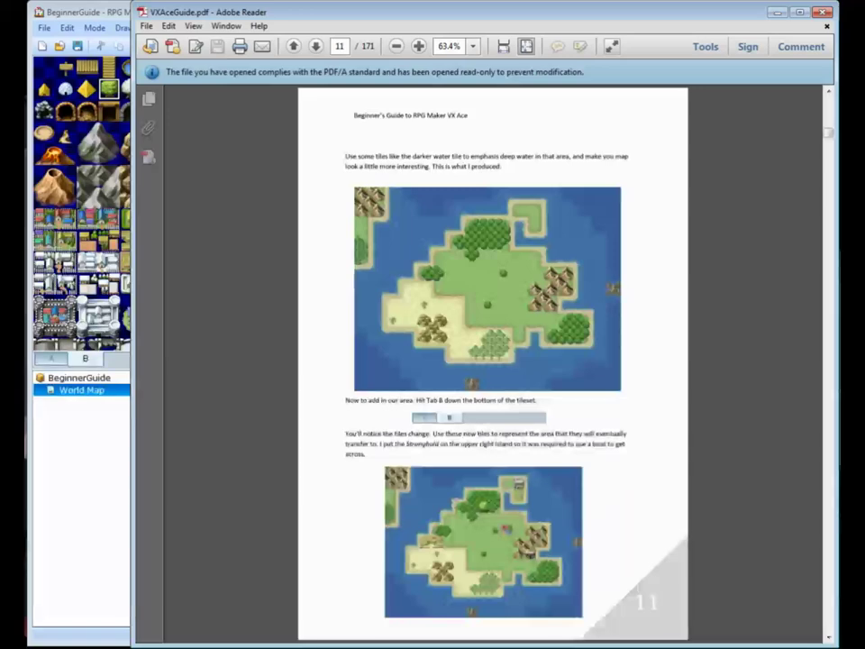
scroll(492, 364, "down", 2)
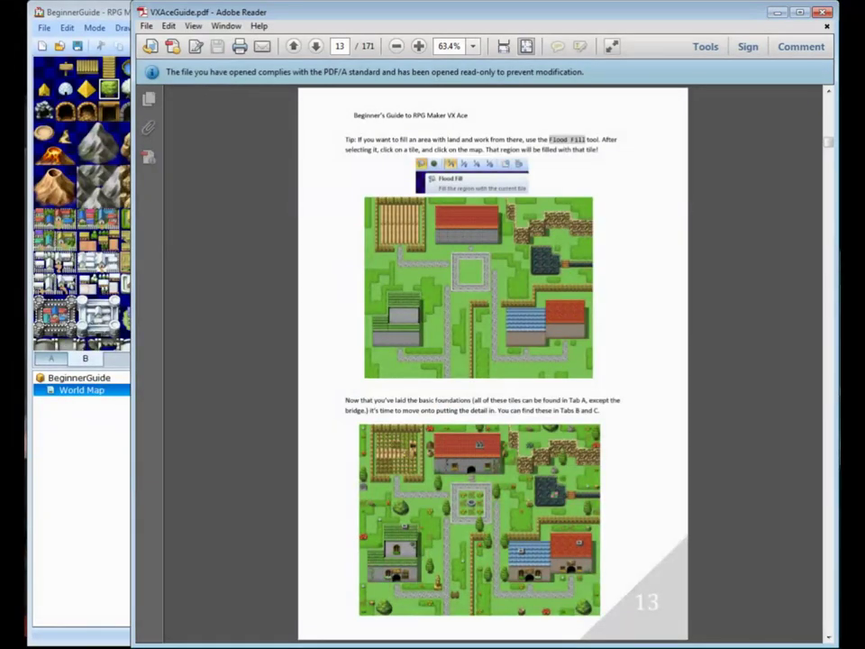
key("Page_Down")
key("Page_Down")
key("Page_Up")
key("Page_Up")
key("Page_Up")
key("Page_Up")
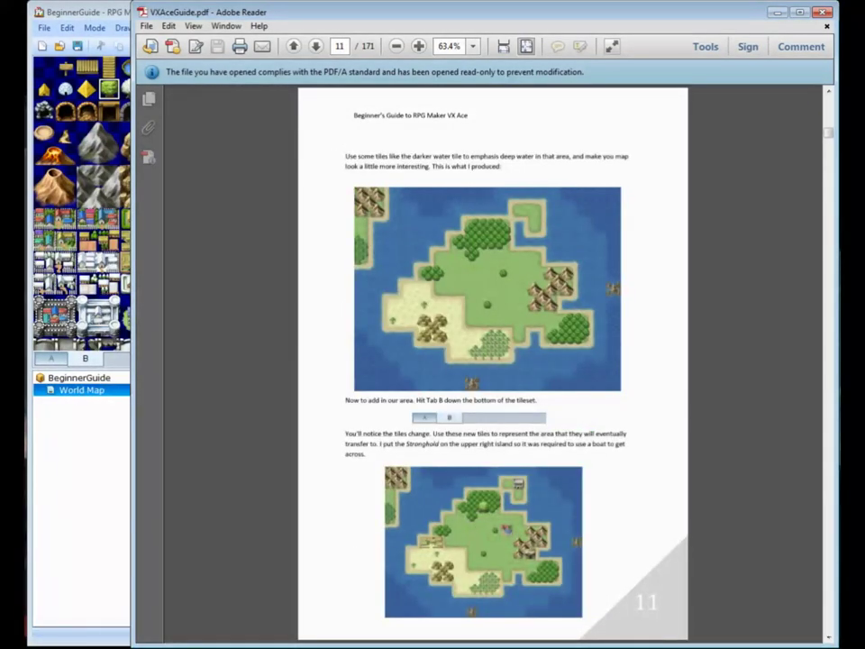